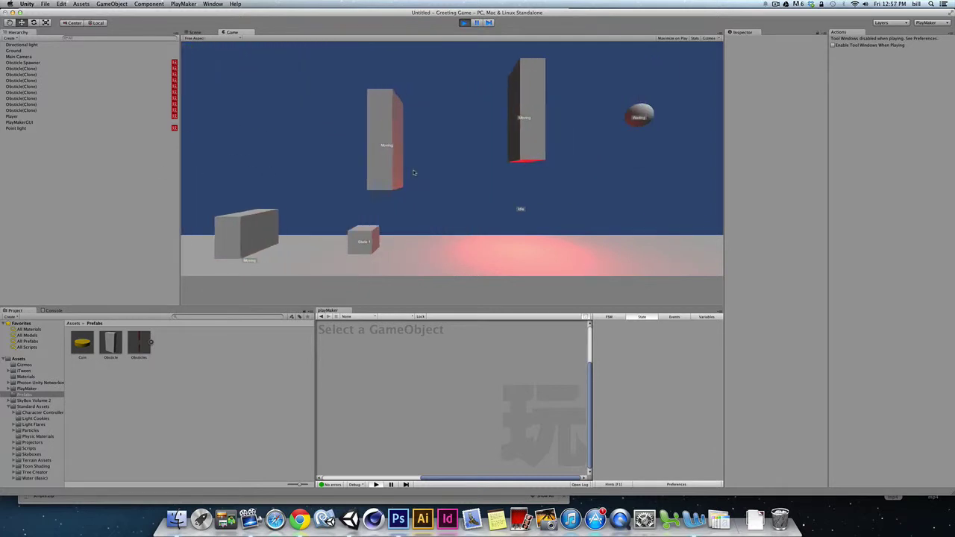
Exit Play mode after the Greeting Game test run to get back to the editable scene.
key(super+p)
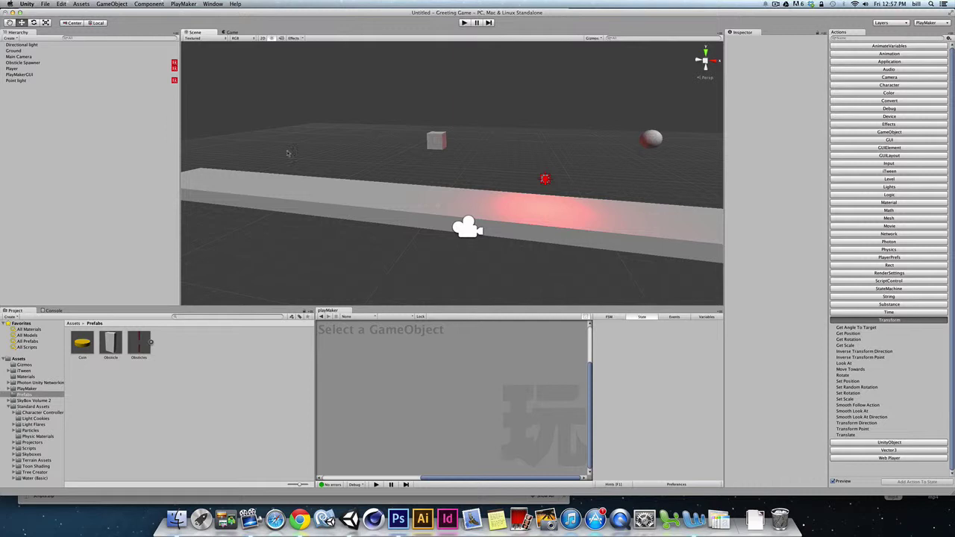
Create a new cube from the GameObject menu and drag it toward the left end.
click(99, 4)
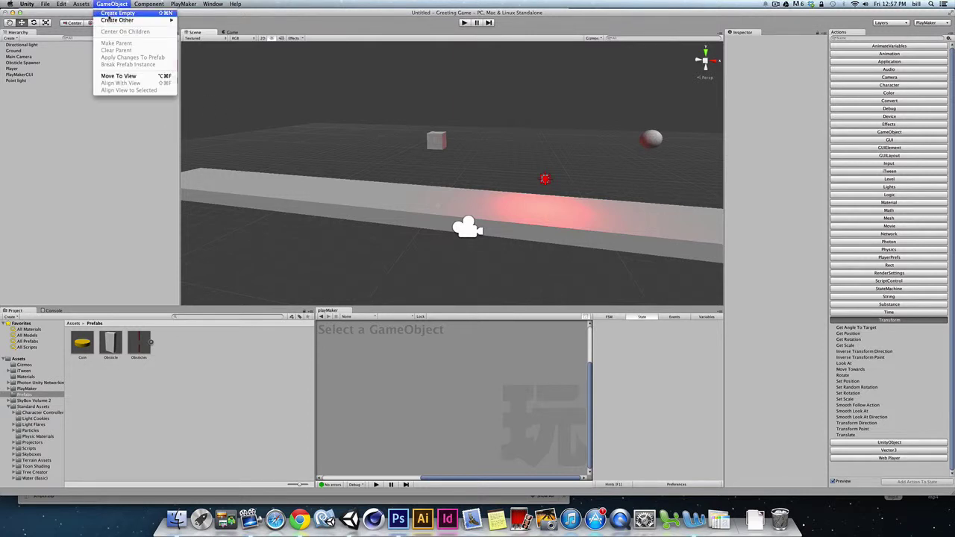
mouse_move(119, 20)
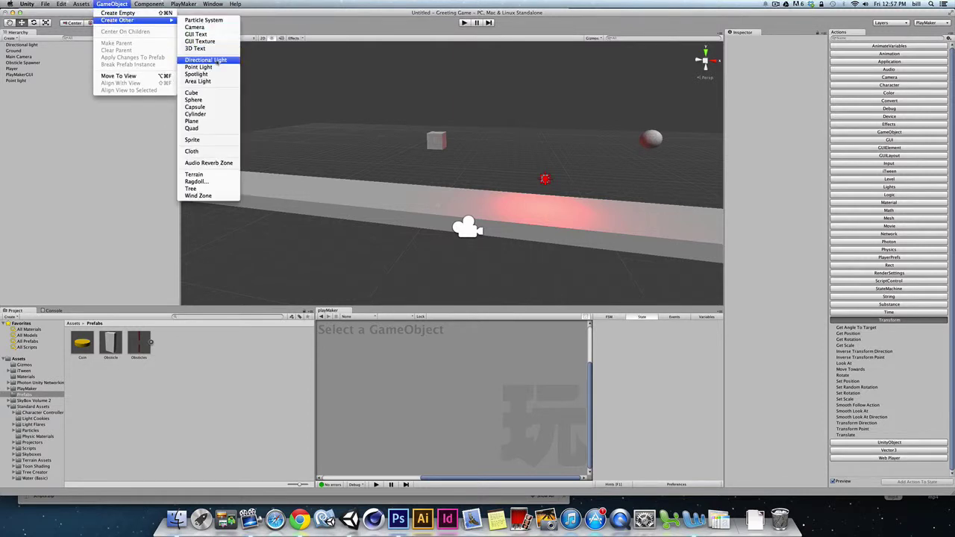
click(191, 93)
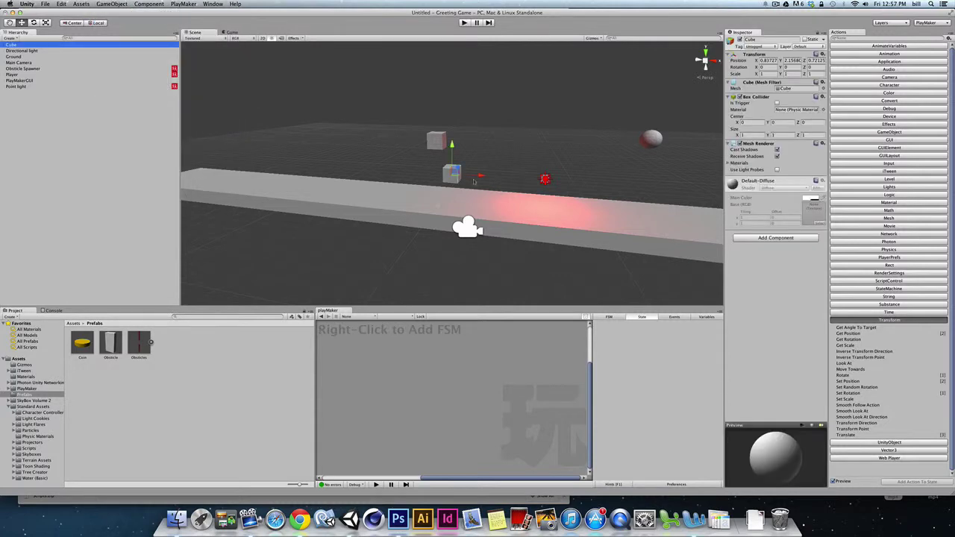
drag(459, 174, 315, 175)
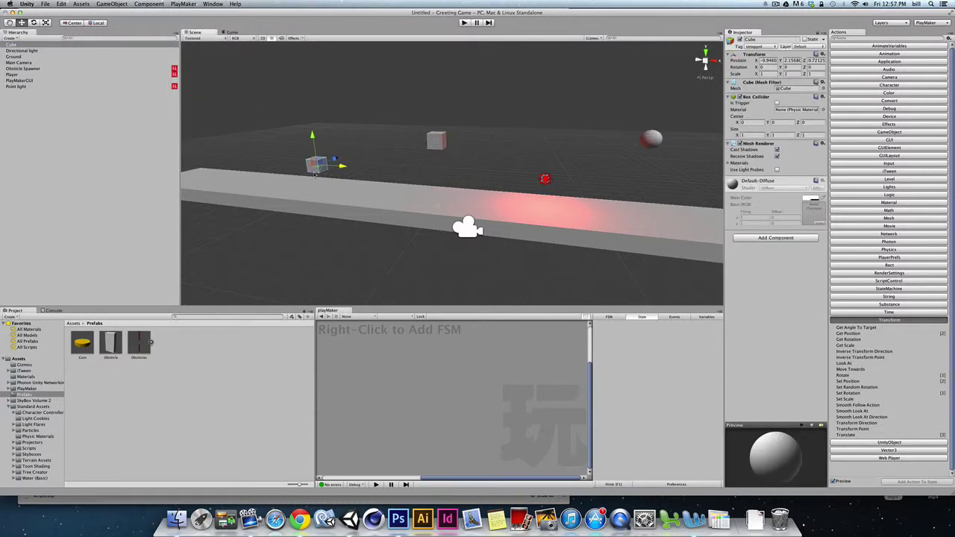
Test-run the scene, then set the cube's position to X -10 and Z 0.
click(464, 24)
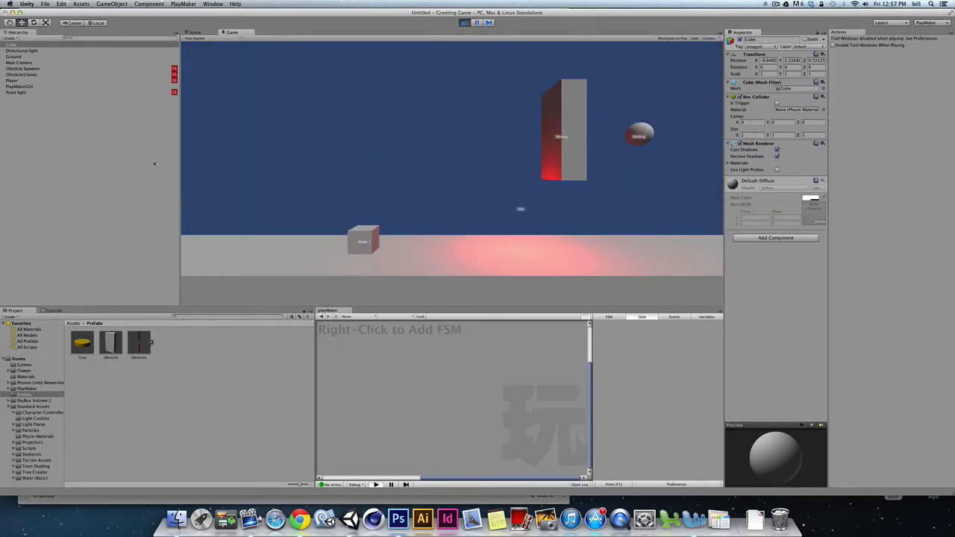
click(463, 22)
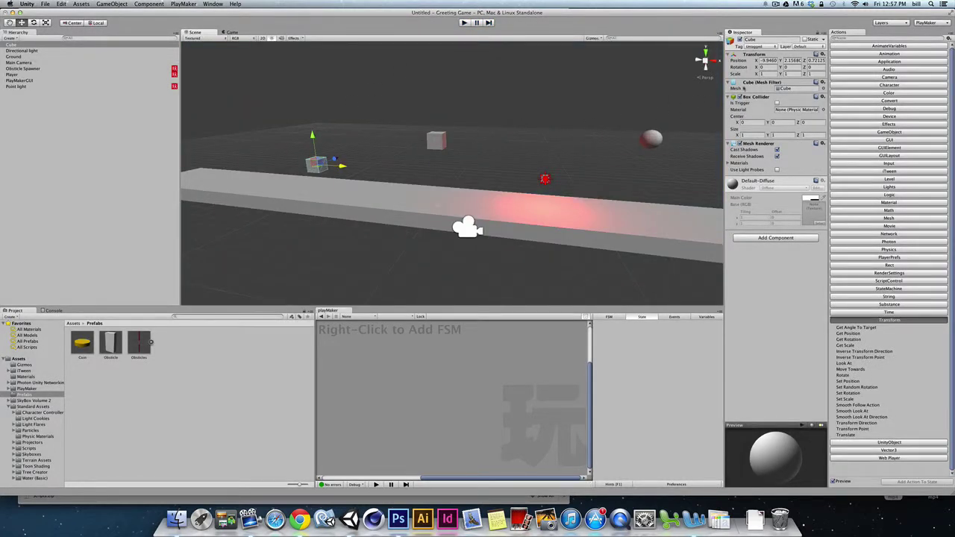
drag(341, 166, 346, 166)
click(814, 60)
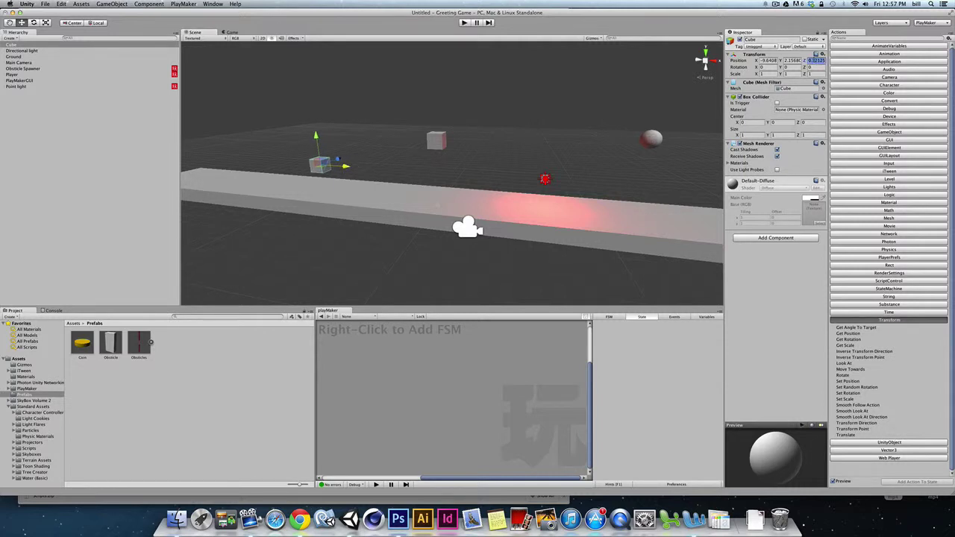
text(0)
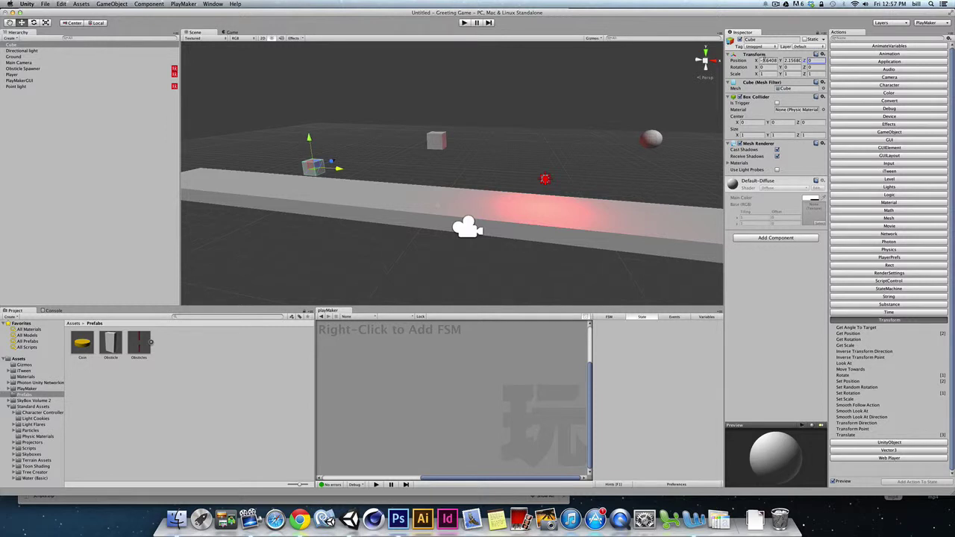
click(767, 60)
text(-10)
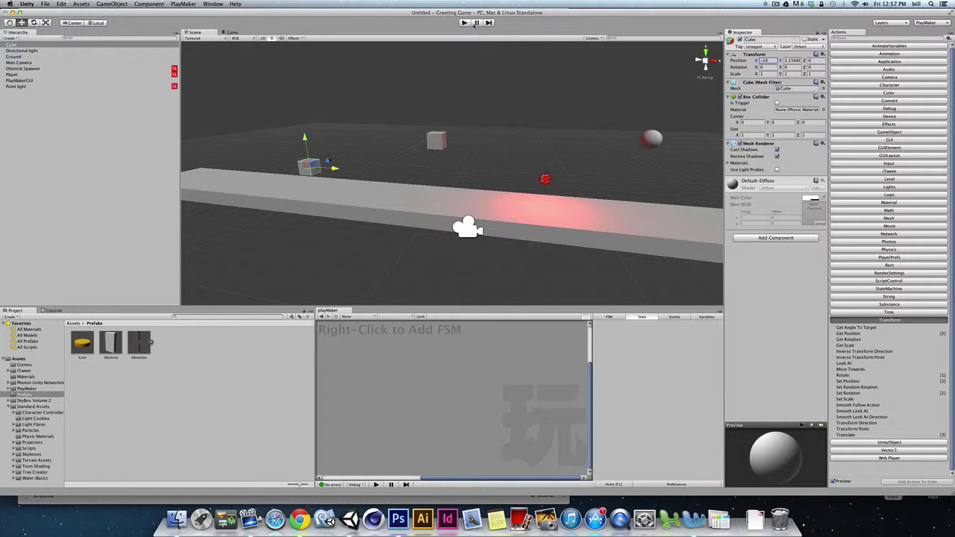
Test-run the scene, then nudge the cube left along X to about -10.72.
click(464, 23)
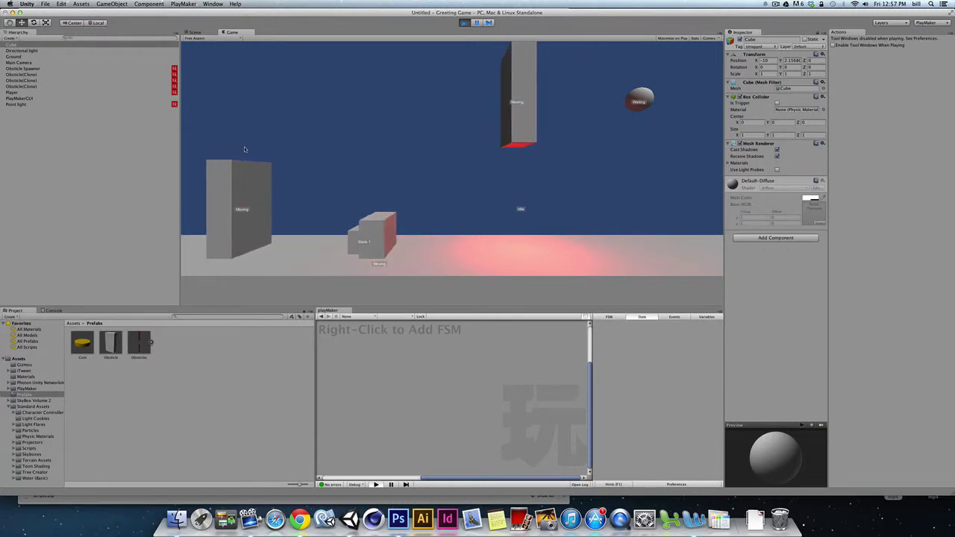
key(super+p)
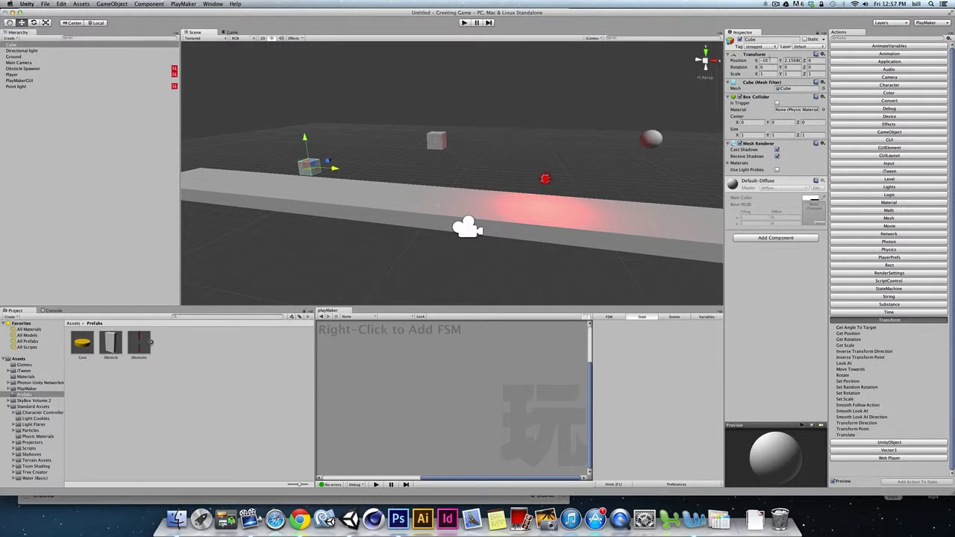
mouse_move(335, 169)
mouse_down()
mouse_move(446, 168)
mouse_move(303, 166)
mouse_move(361, 166)
mouse_move(327, 171)
mouse_up()
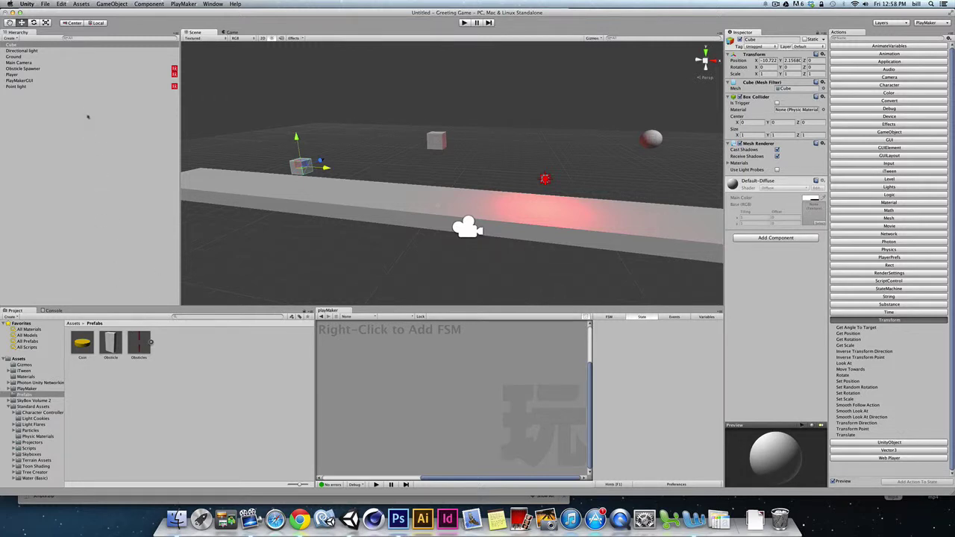
Select the Obsticle prefab and inspect its Moving state's Translate action at X -2 per second.
click(36, 68)
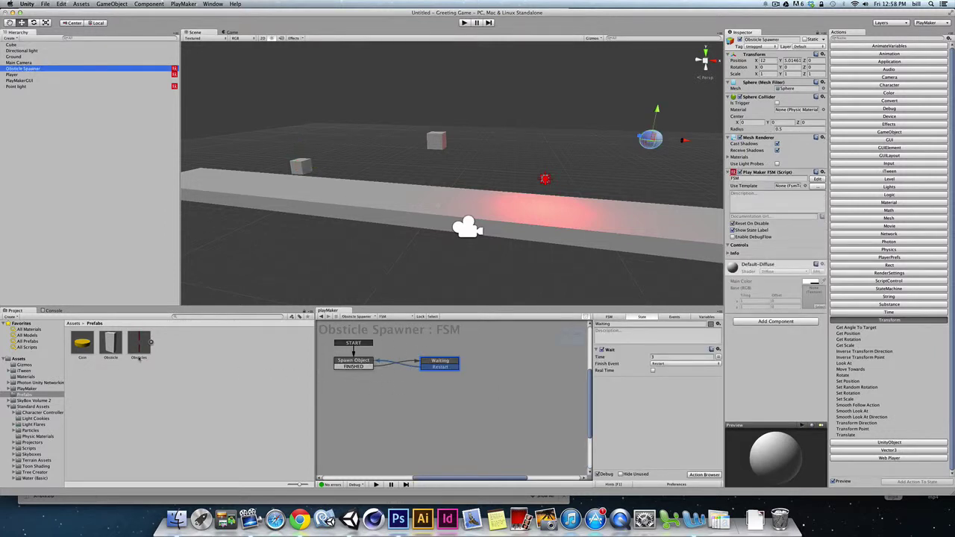
click(111, 343)
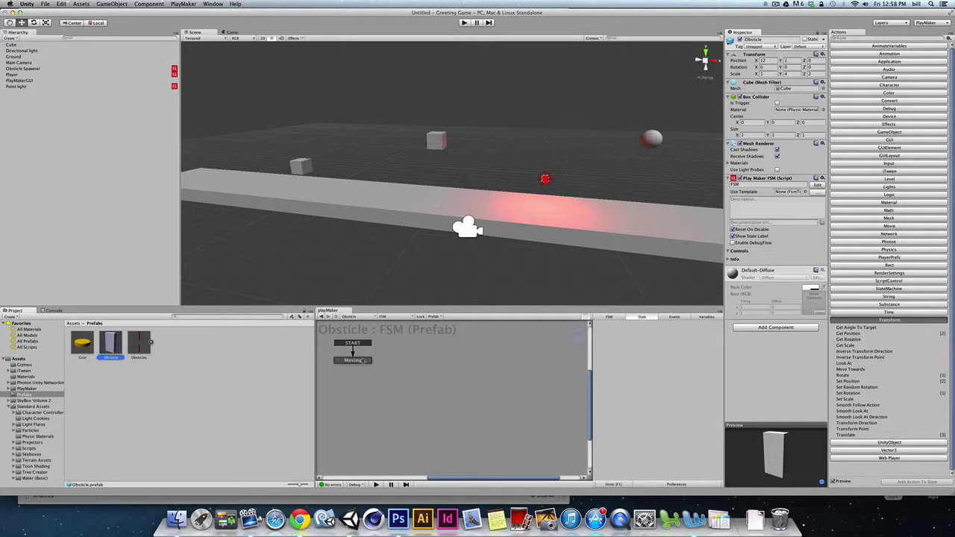
click(359, 361)
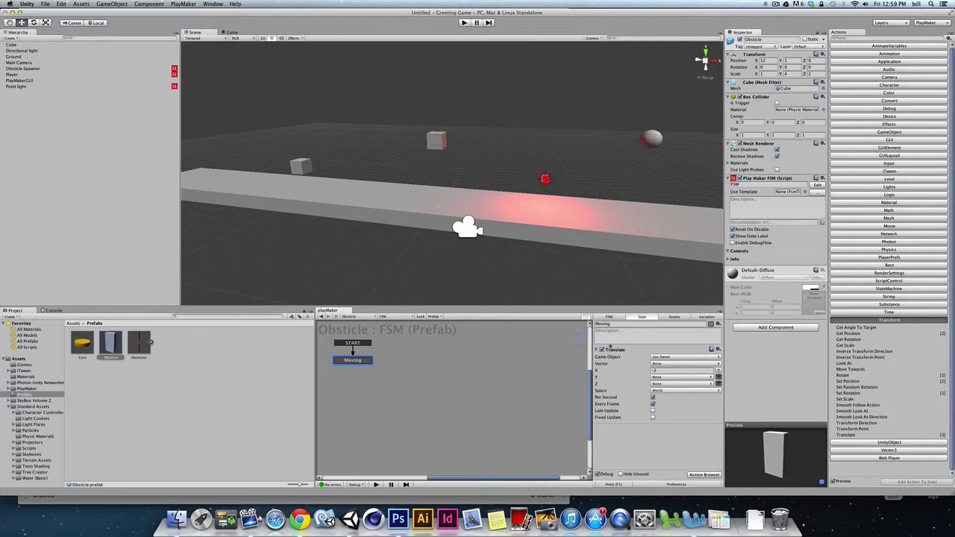
click(892, 320)
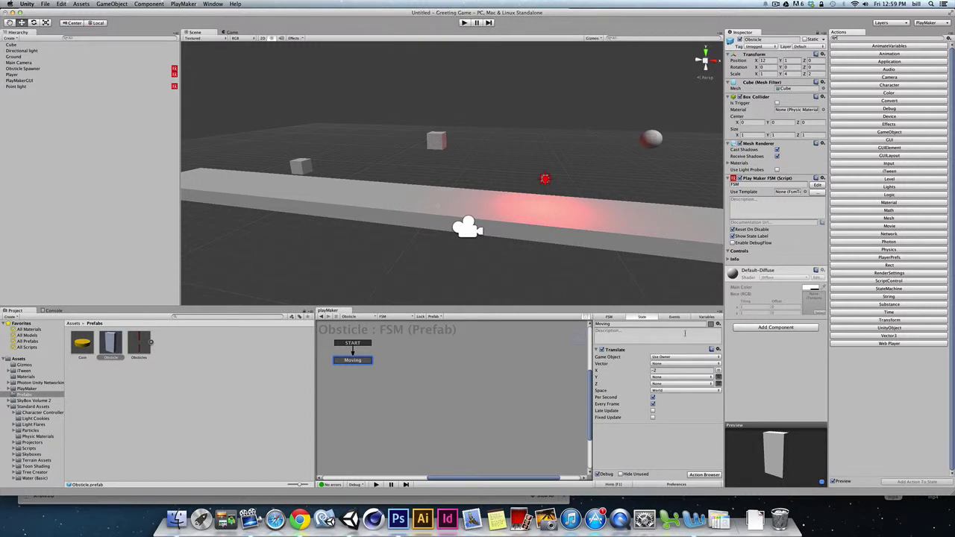
In the Variables tab, add x_position as a Float variable with value 0.
click(704, 318)
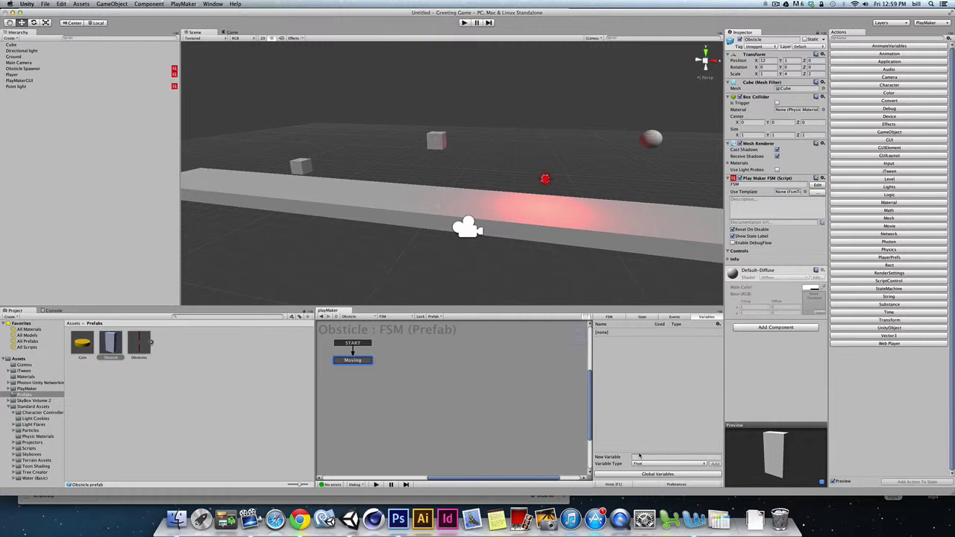
click(635, 457)
text(x_position)
key(Return)
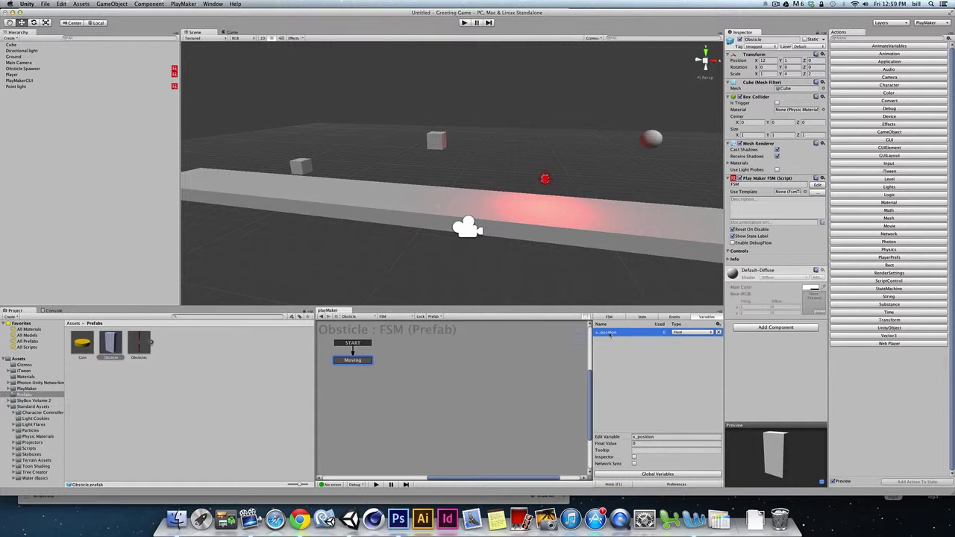
Add a Get Position action to Moving that stores X in x_position every frame.
click(641, 318)
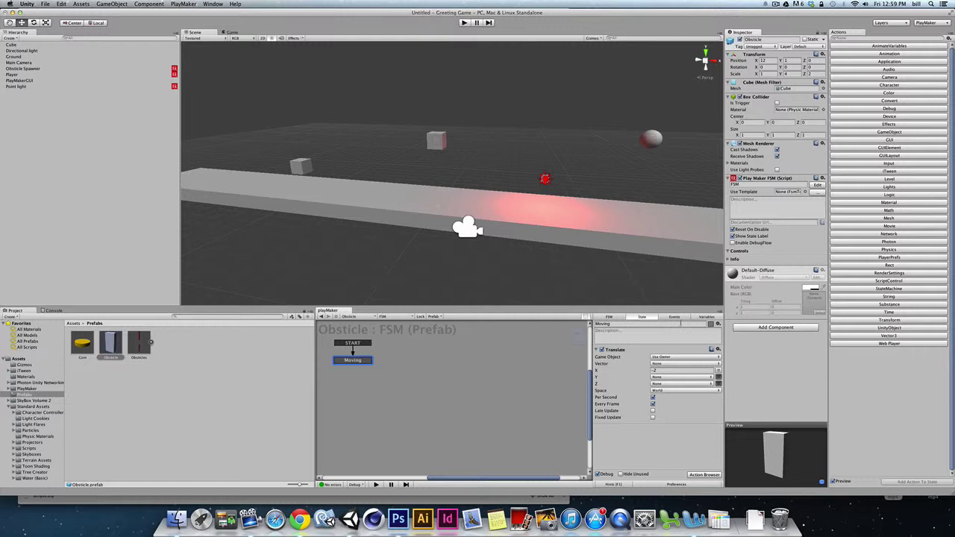
click(897, 320)
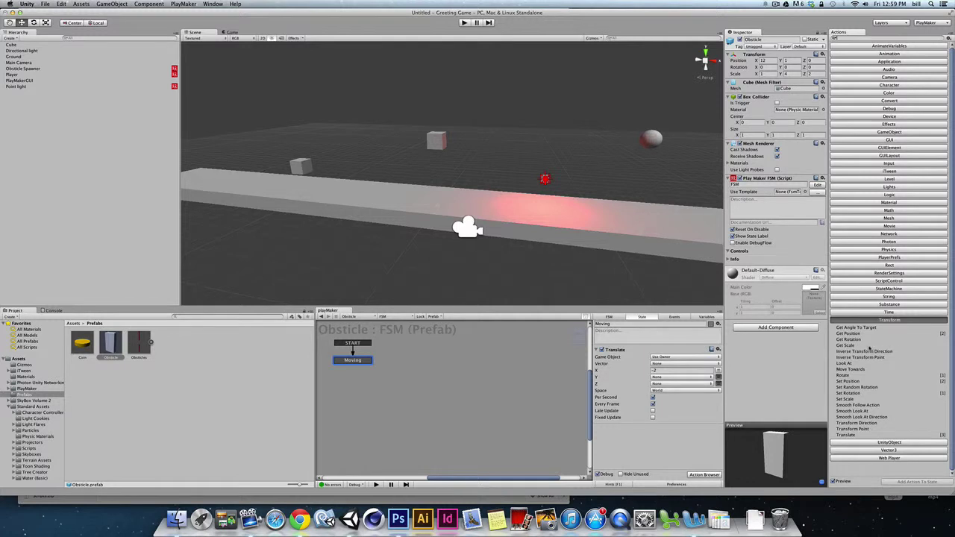
click(849, 333)
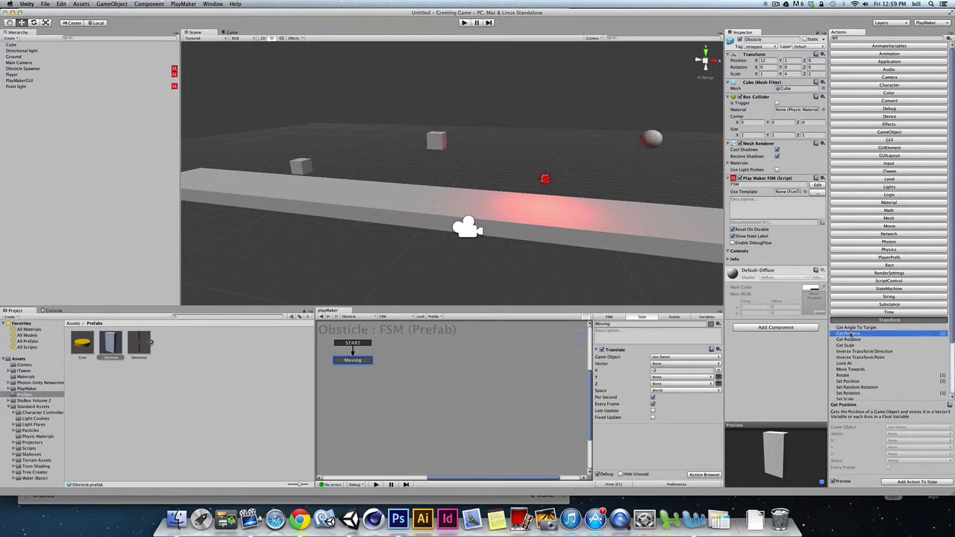
double_click(849, 334)
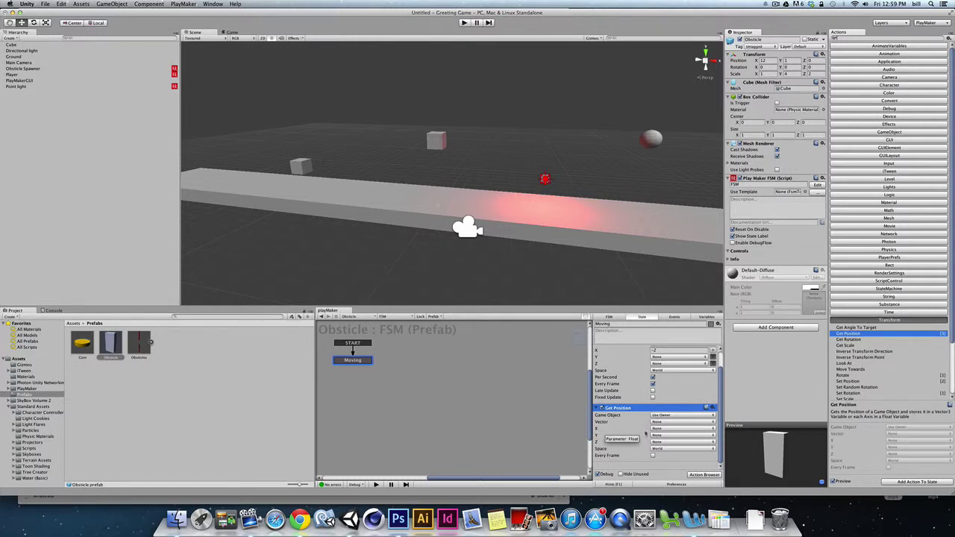
click(658, 430)
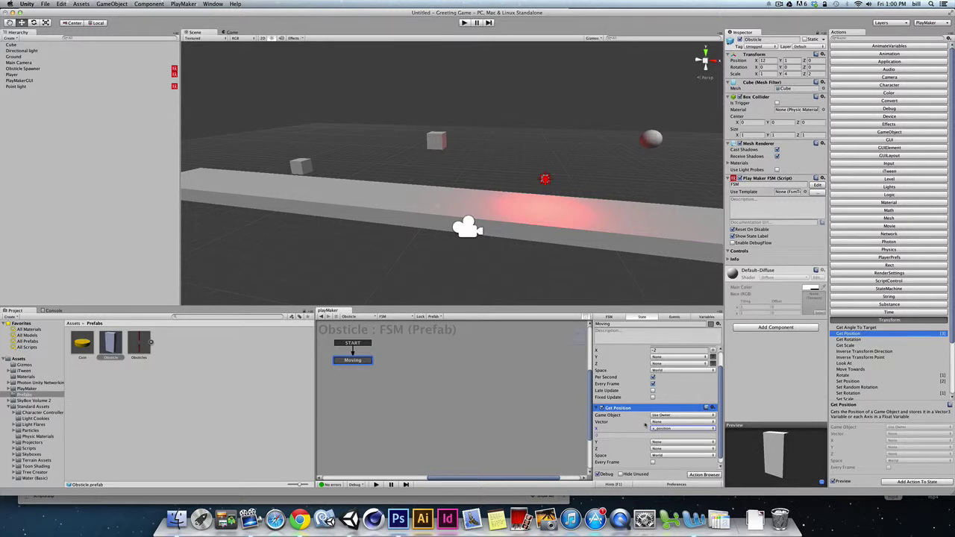
scroll(646, 431, down, 1)
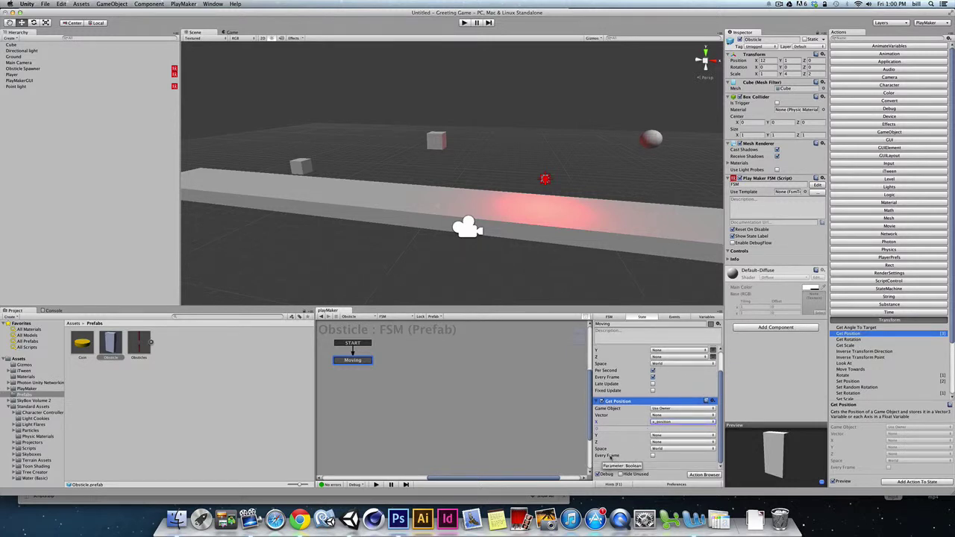
click(653, 455)
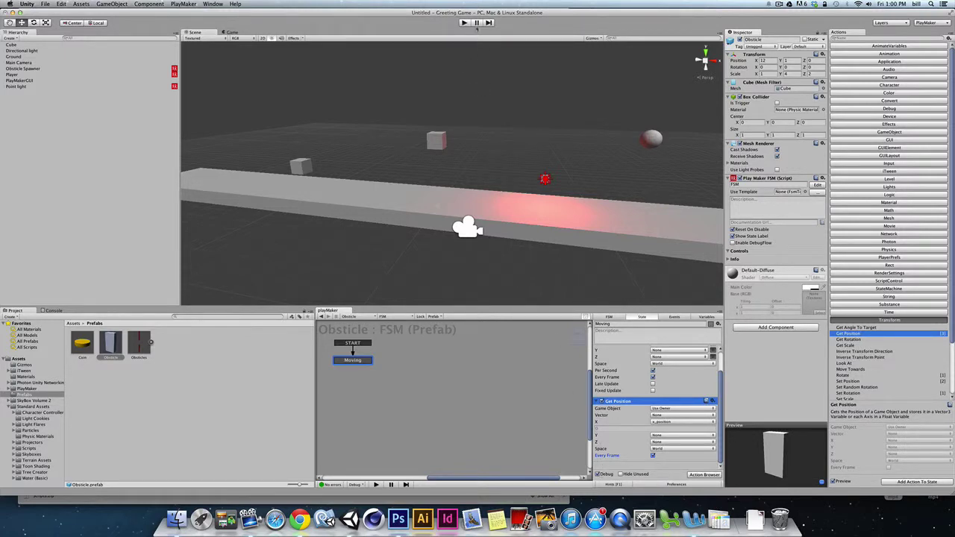
Test-run, dock the Game view right of the Scene view, and run again to watch obstacles.
key(super+p)
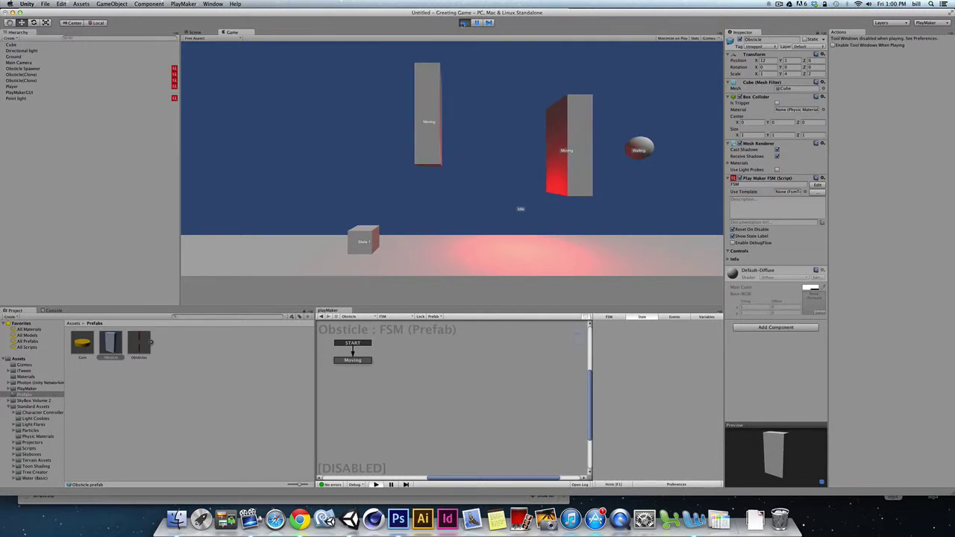
key(super+p)
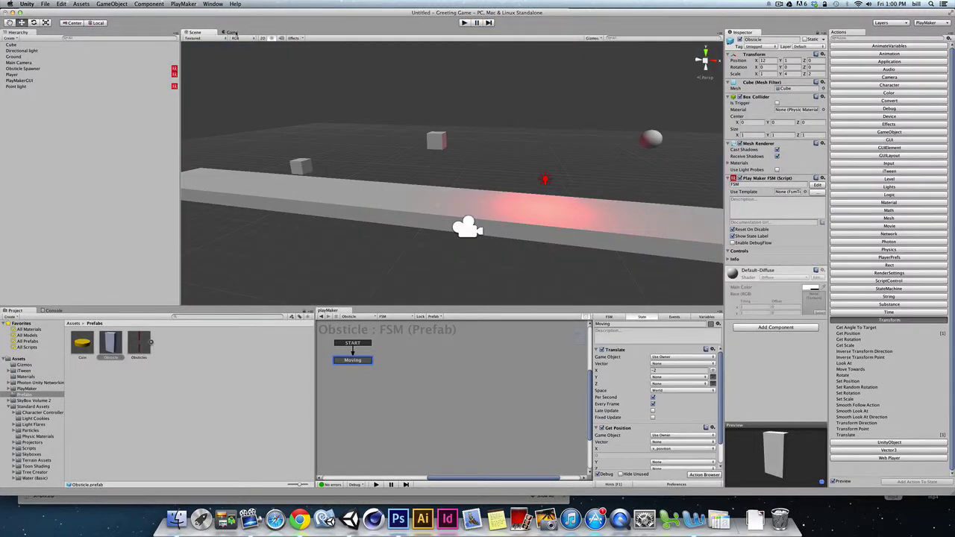
click(235, 32)
drag(232, 32, 547, 90)
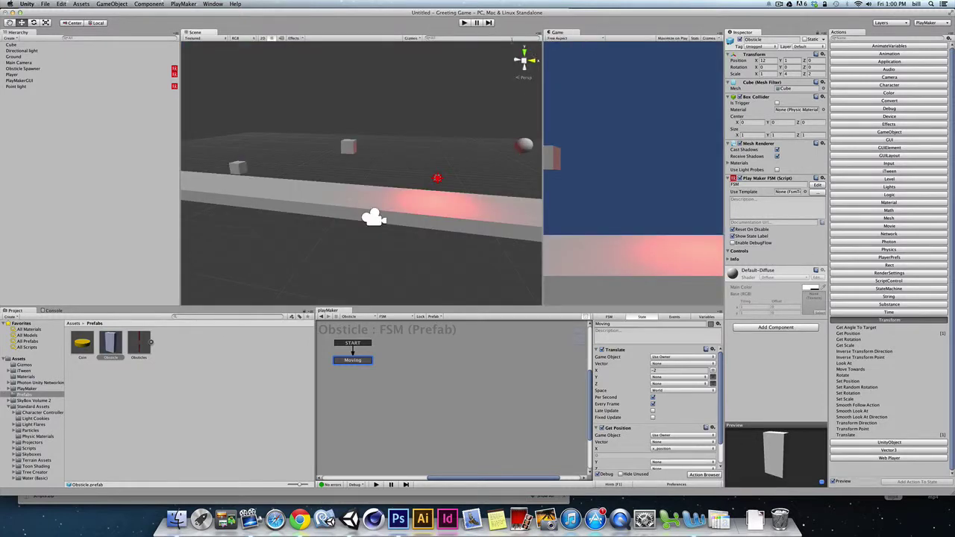
click(463, 23)
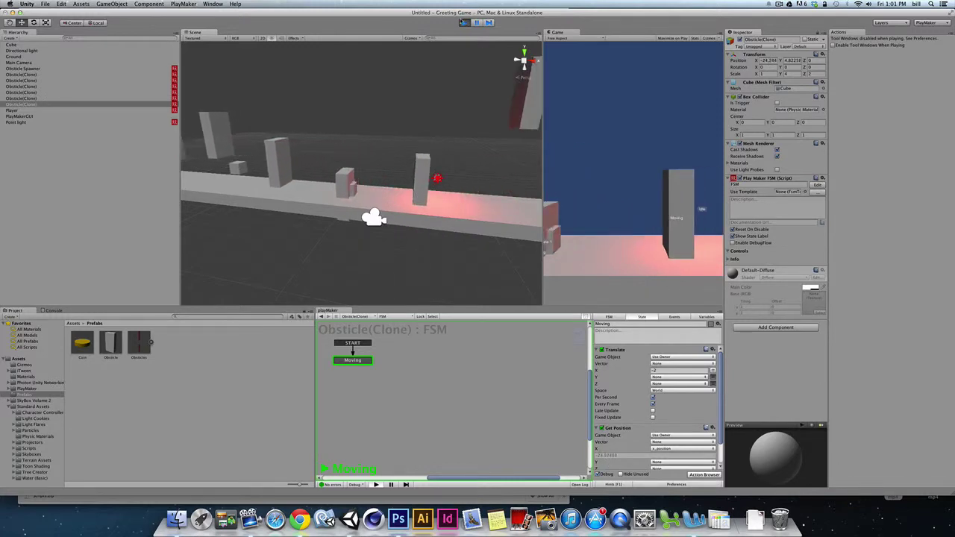
click(464, 22)
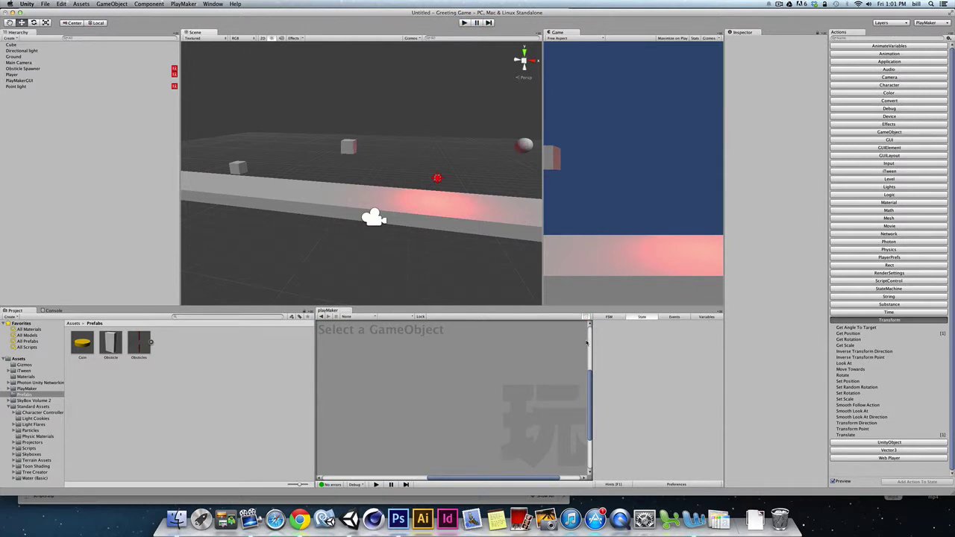
Select the Obstacle prefab, search 'float' in the Actions browser, and add Float Compare to Moving.
click(110, 343)
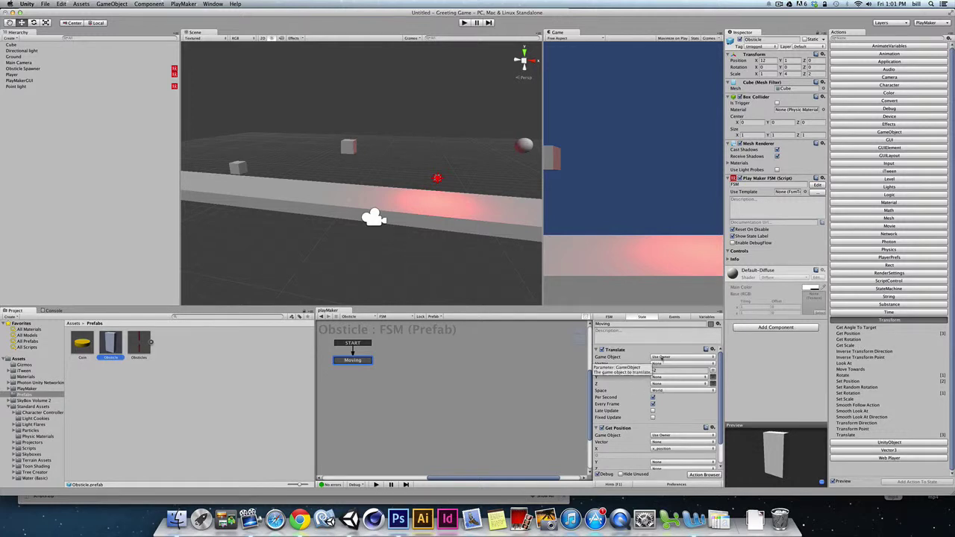
scroll(632, 431, down, 1)
scroll(632, 432, down, 3)
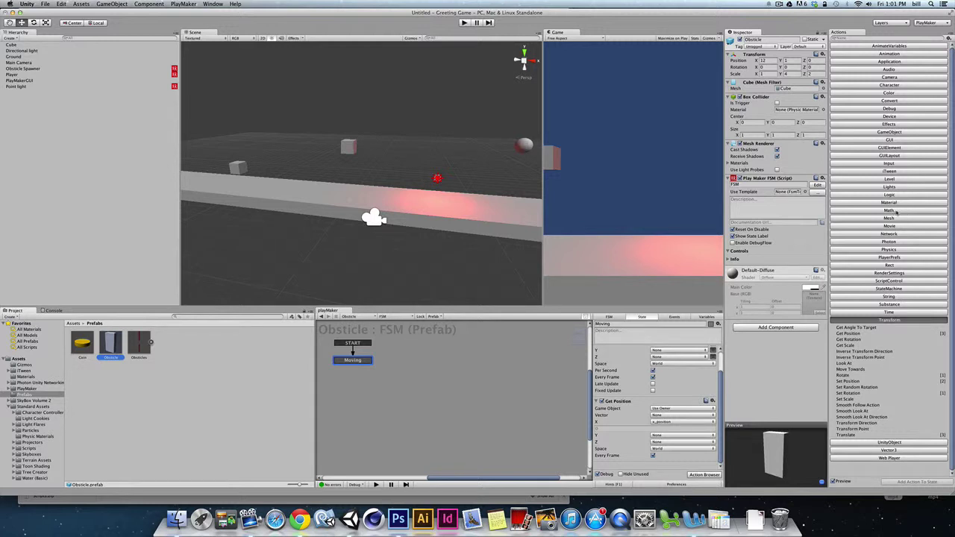
click(895, 211)
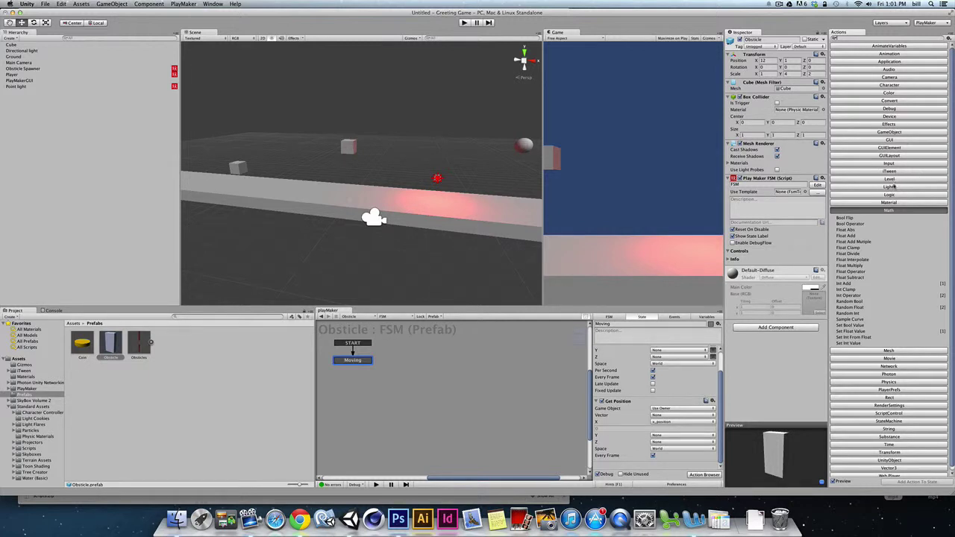
click(892, 195)
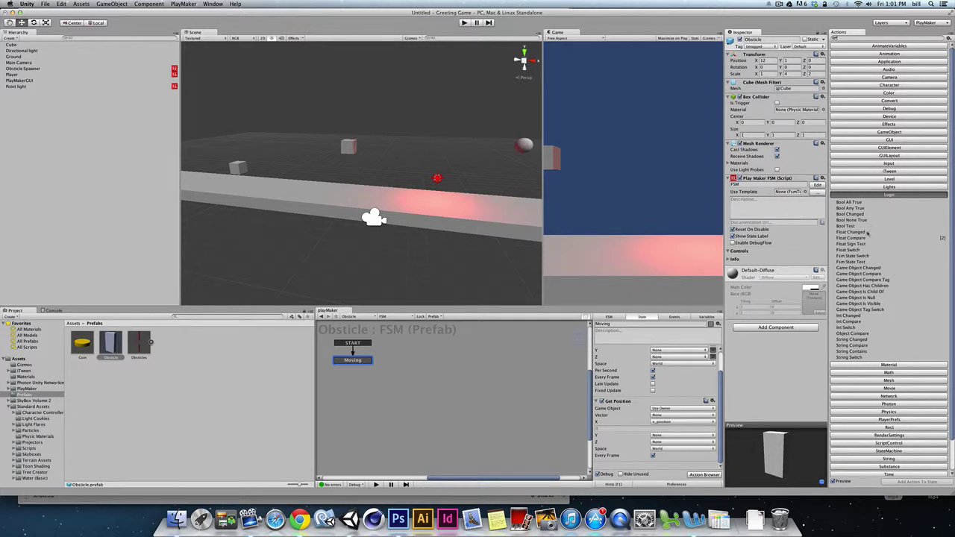
text(float)
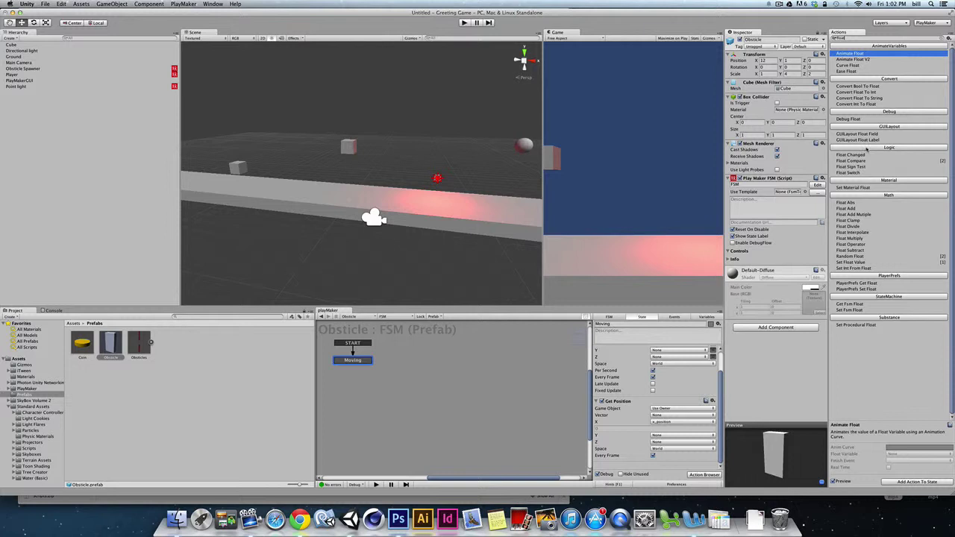
click(850, 161)
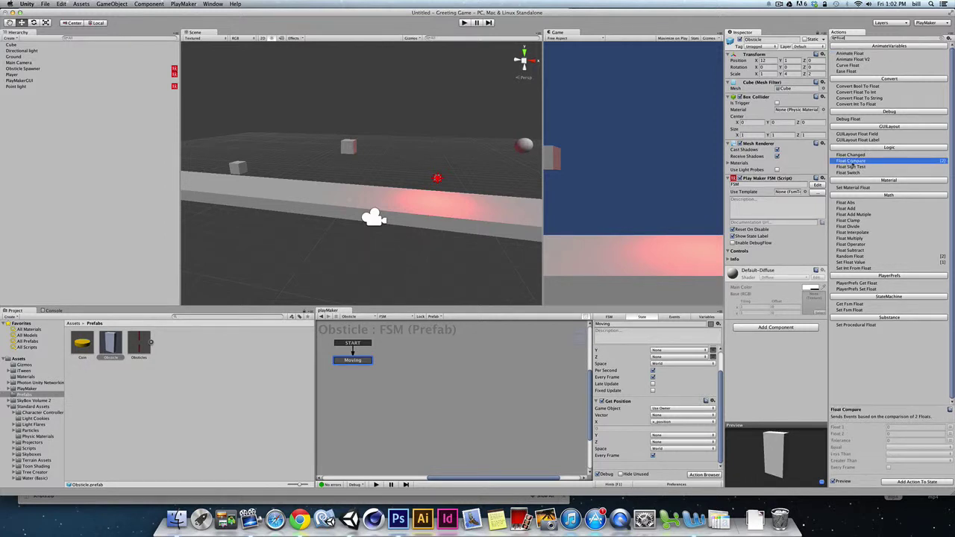
double_click(851, 163)
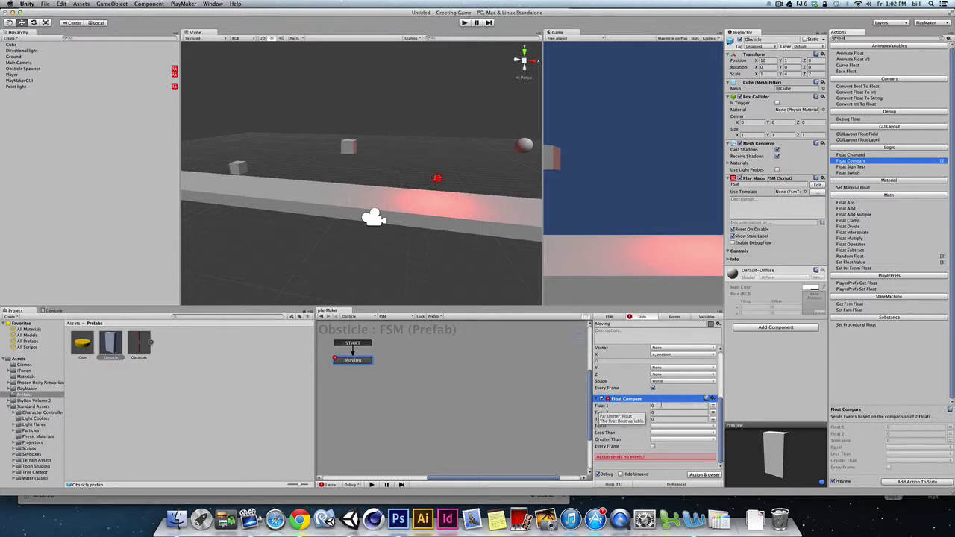
click(653, 405)
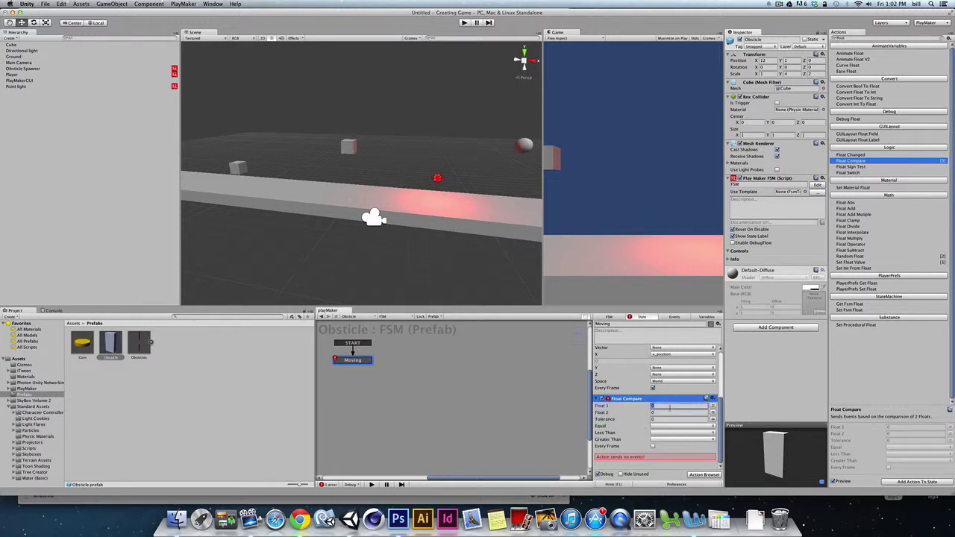
Set Float Compare's Float 1 to the x_position variable and Float 2 to -10.
click(606, 407)
click(713, 407)
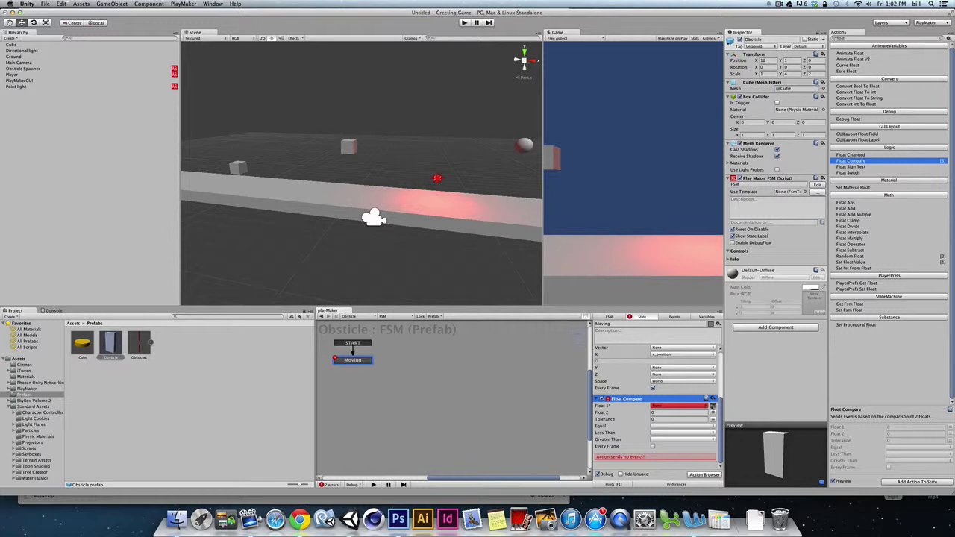
click(700, 409)
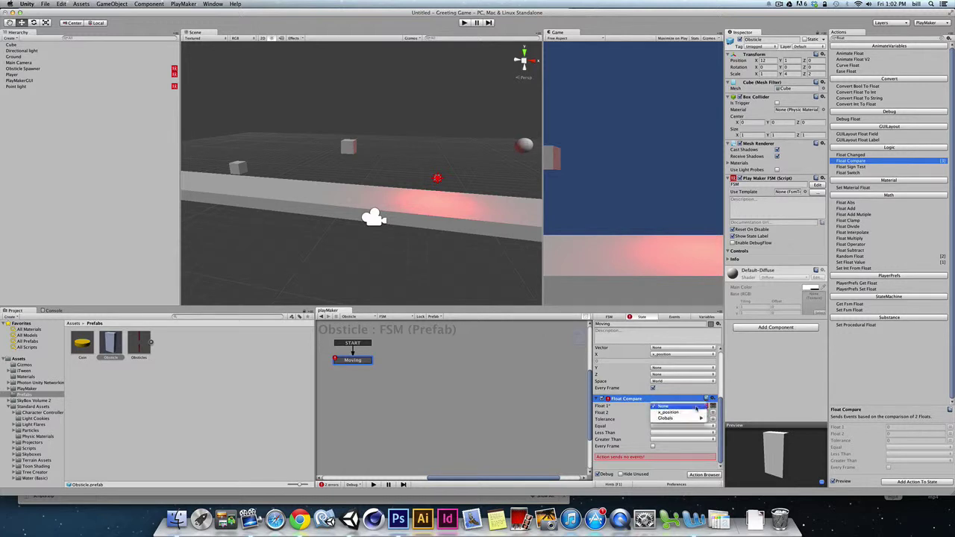
click(691, 414)
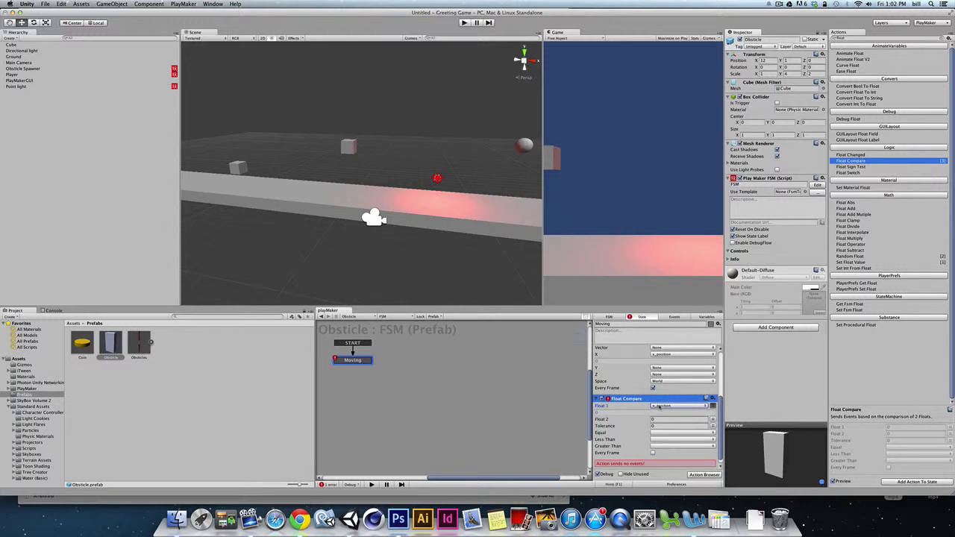
click(653, 420)
click(661, 438)
click(662, 439)
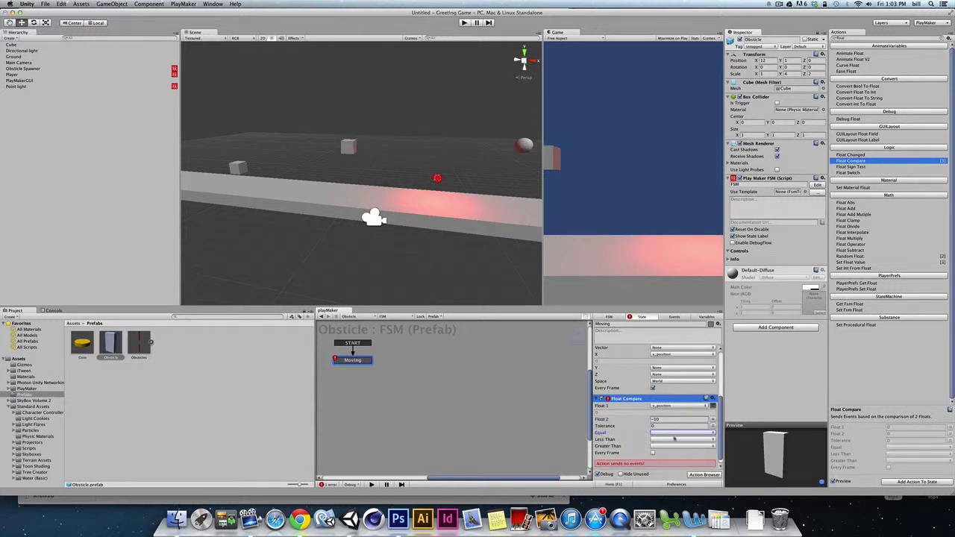
Create a new 'Destroy Object' event in the FSM's Events list.
click(674, 317)
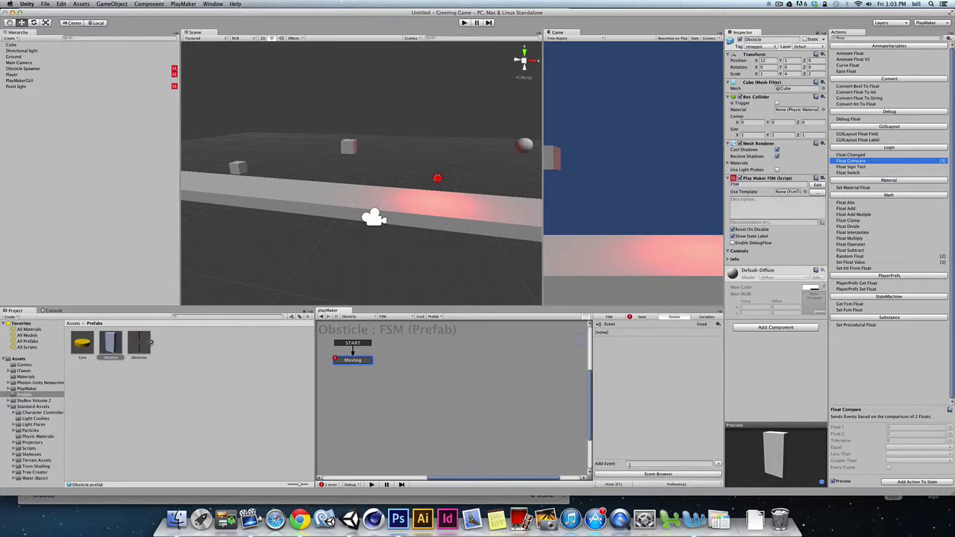
click(628, 464)
key(Return)
Give the Moving state a Destroy Object transition.
click(649, 317)
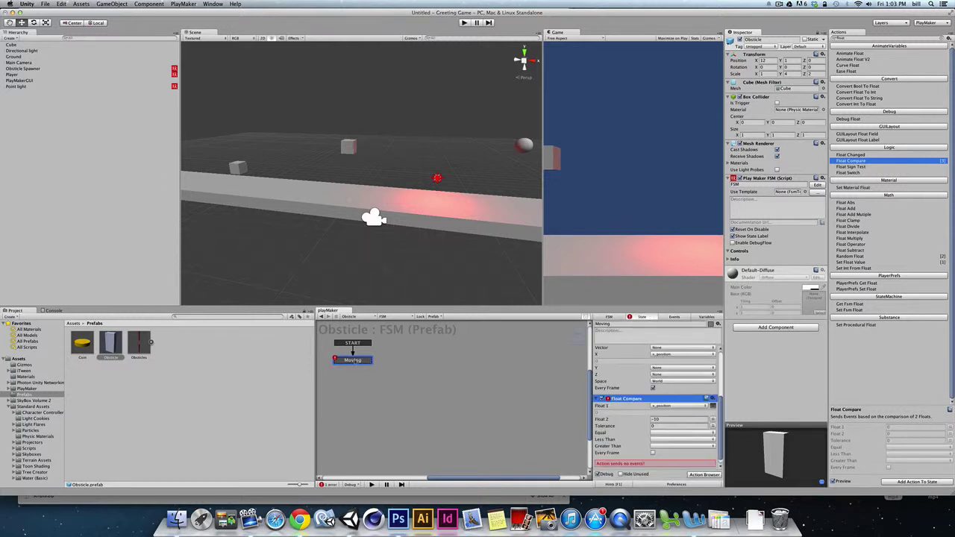
right_click(354, 362)
mouse_move(384, 364)
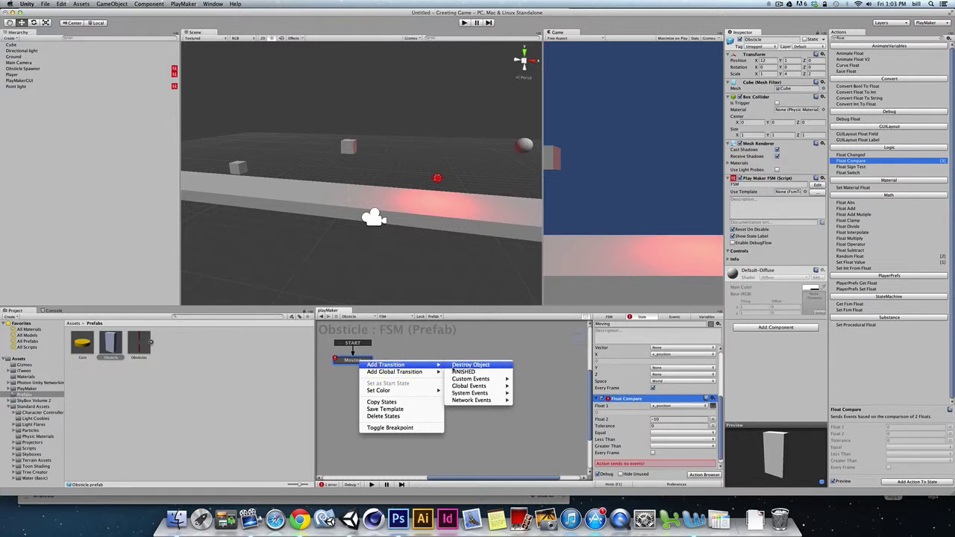
click(455, 365)
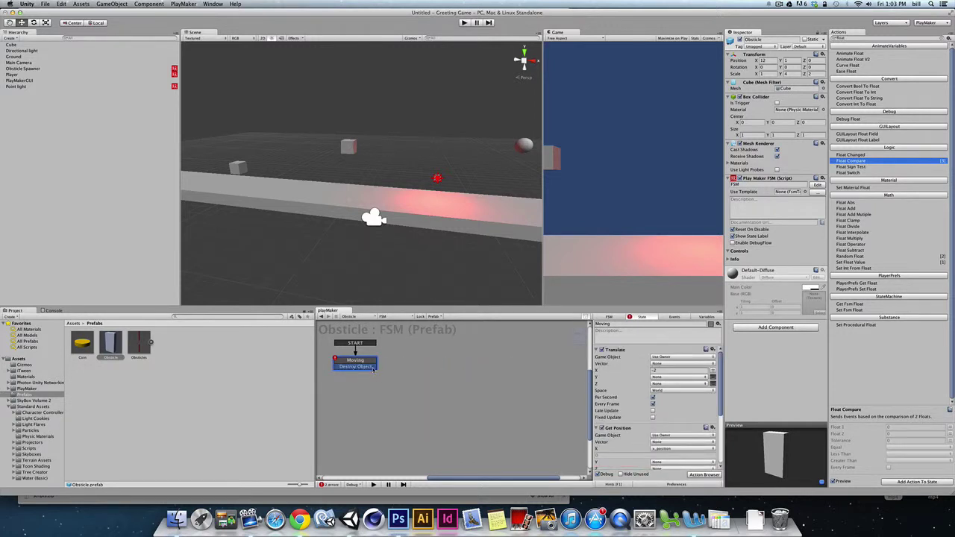
Add a new empty State 1 to the graph, placed just beside Moving.
right_click(408, 355)
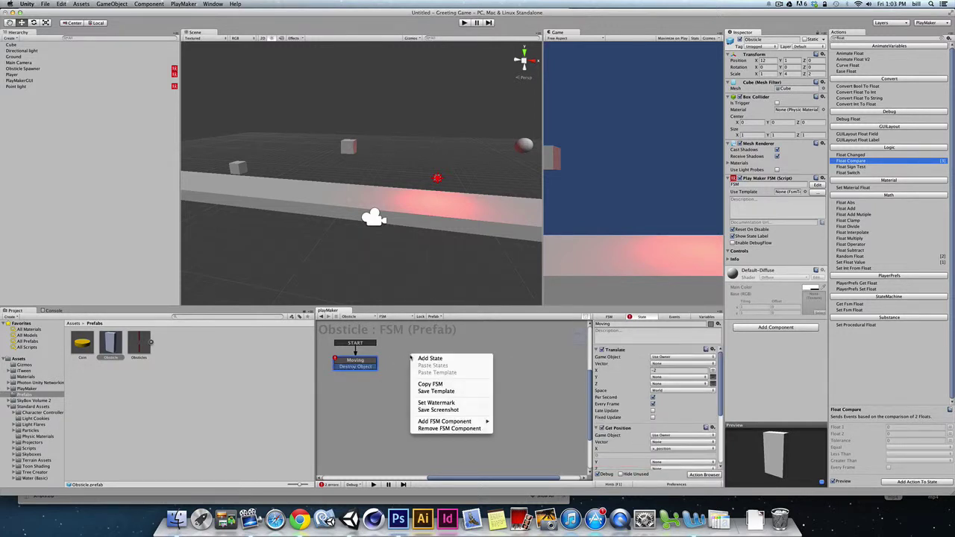
click(414, 359)
drag(422, 359, 427, 361)
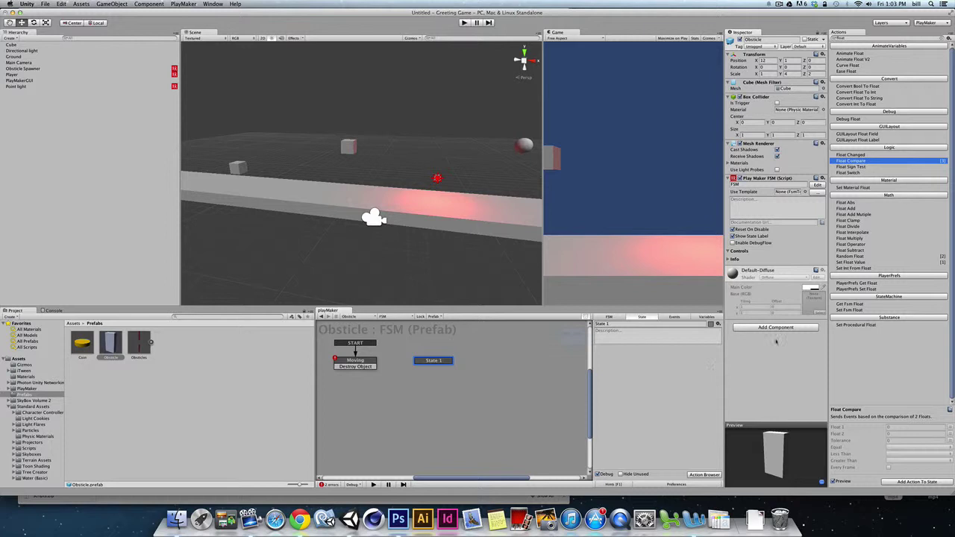
Add the GameObject Destroy Self action to State 1 with Detach Children off, then select Moving.
click(942, 38)
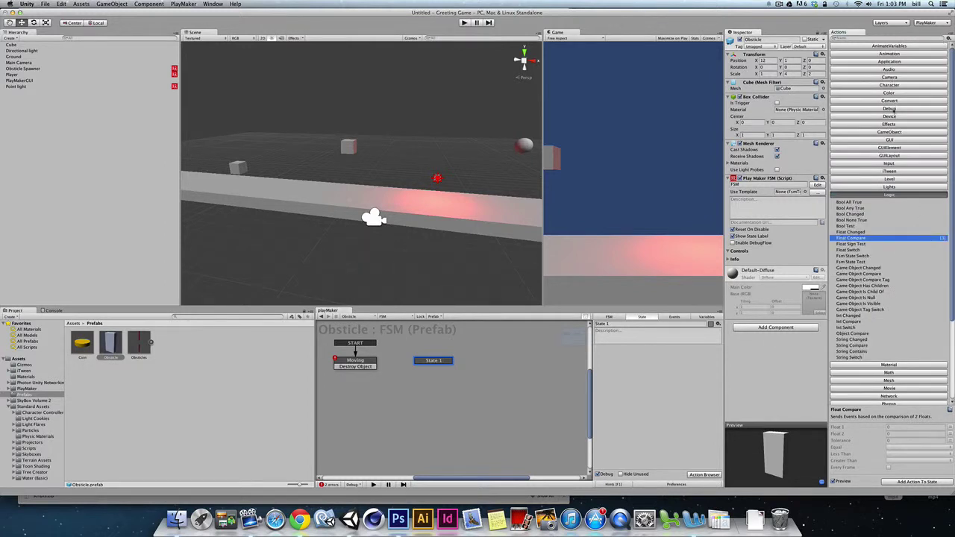
click(889, 134)
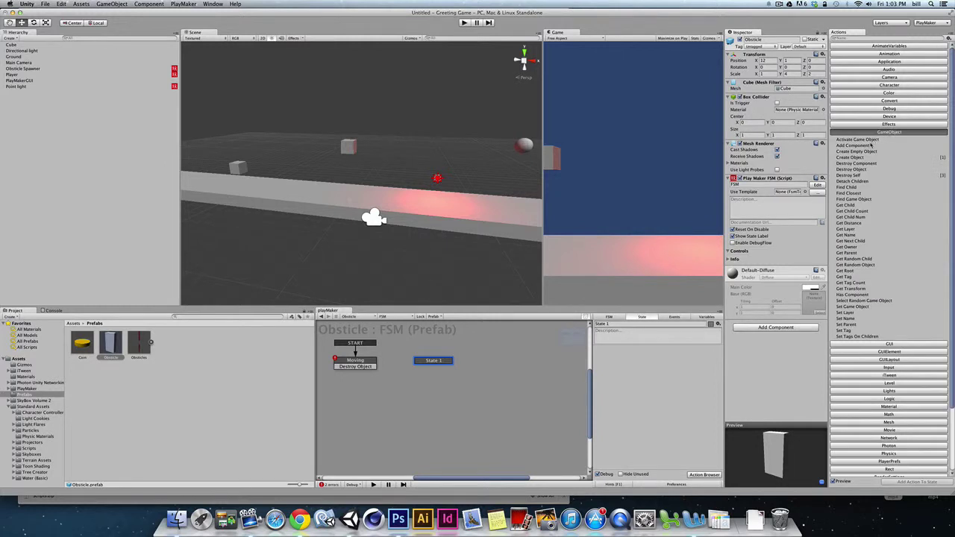
click(846, 175)
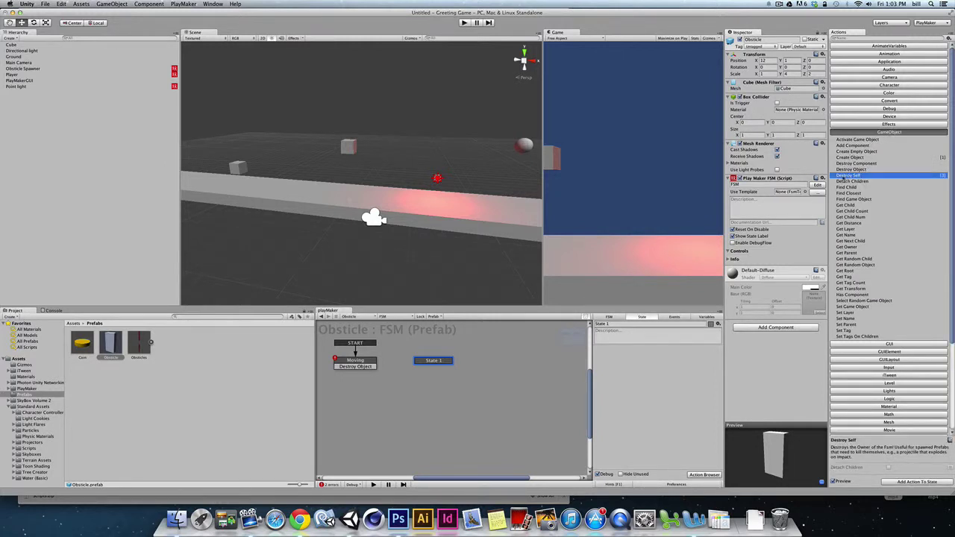
double_click(847, 176)
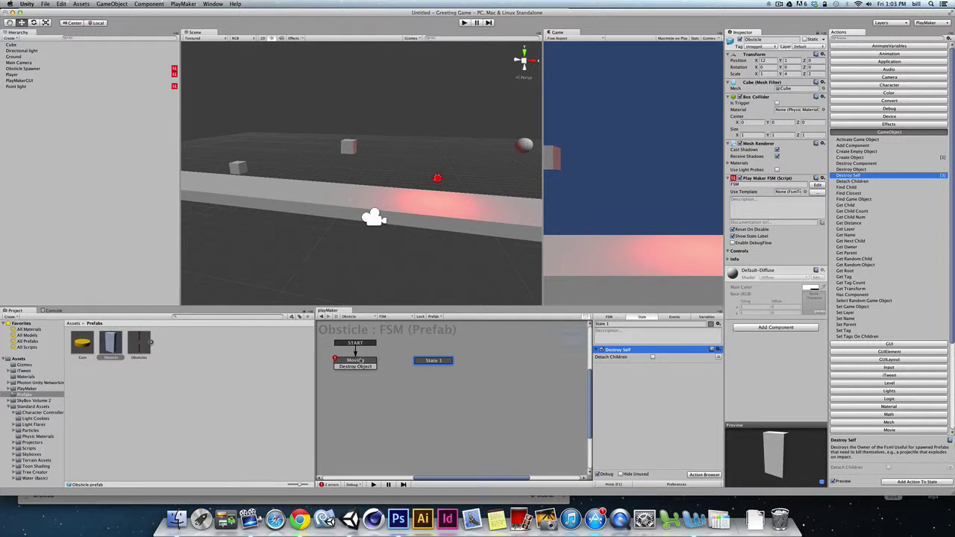
click(361, 362)
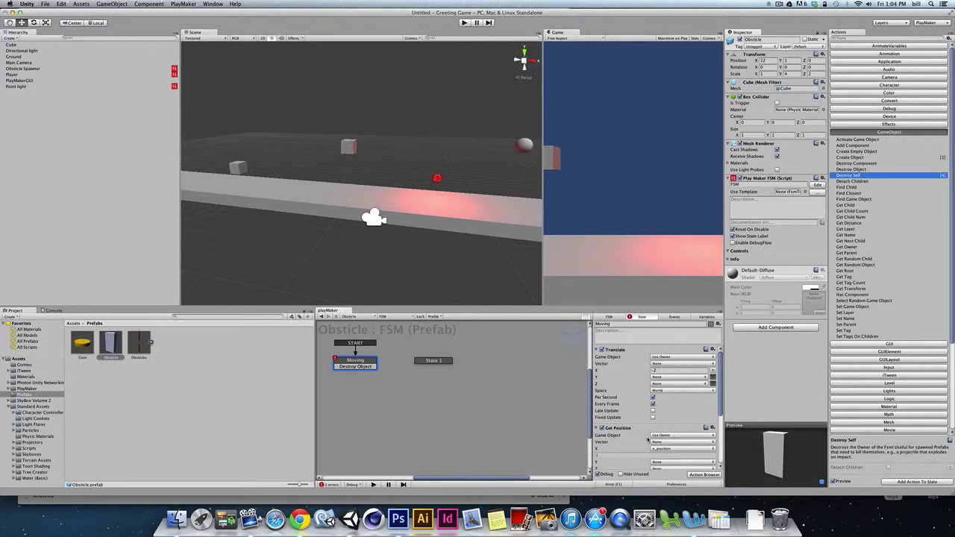
Assign Destroy Object to the Float Compare Equal event in the Moving state.
scroll(664, 440, down, 3)
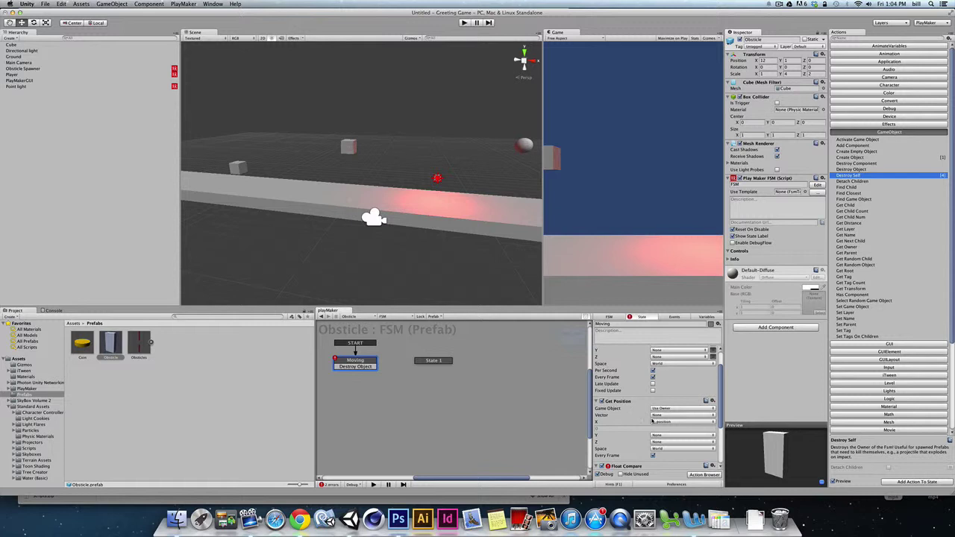
scroll(646, 422, down, 1)
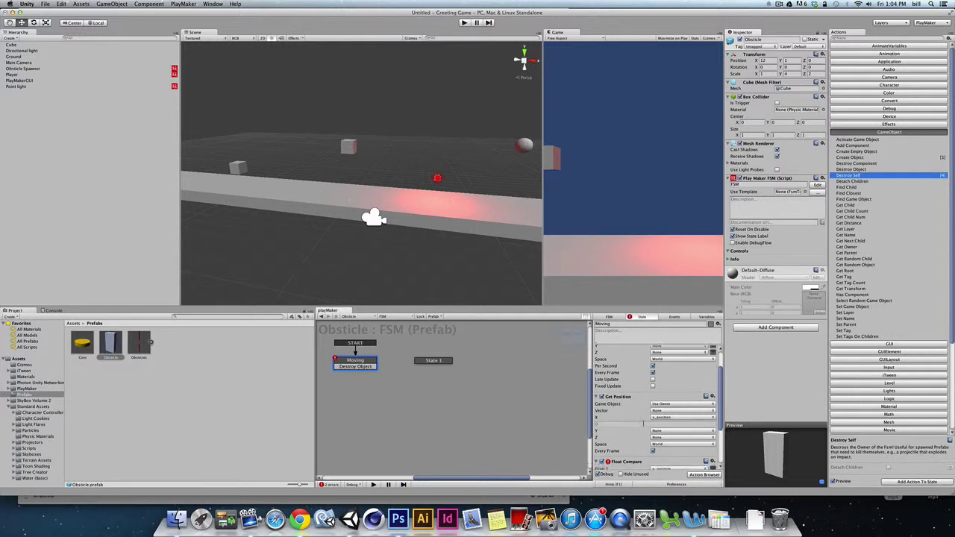
scroll(643, 422, down, 5)
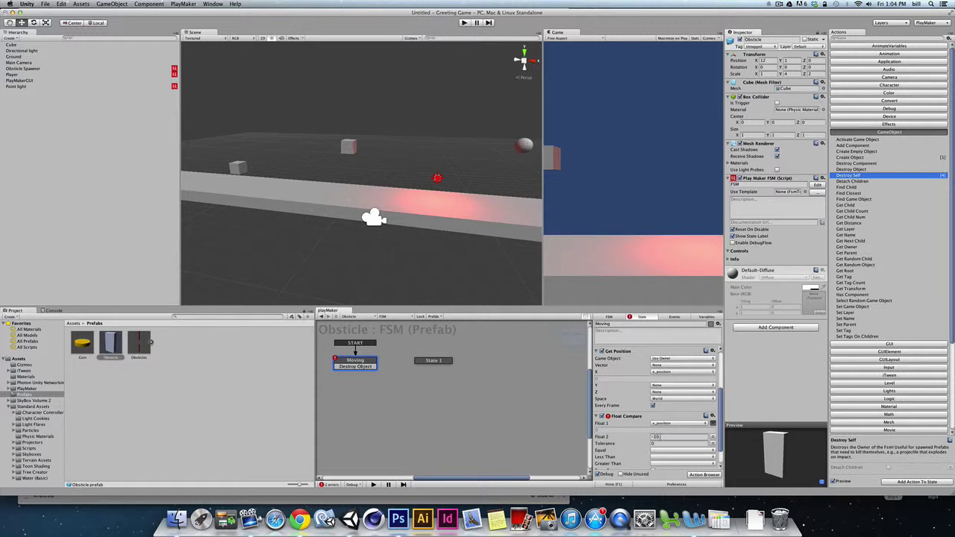
scroll(653, 434, down, 2)
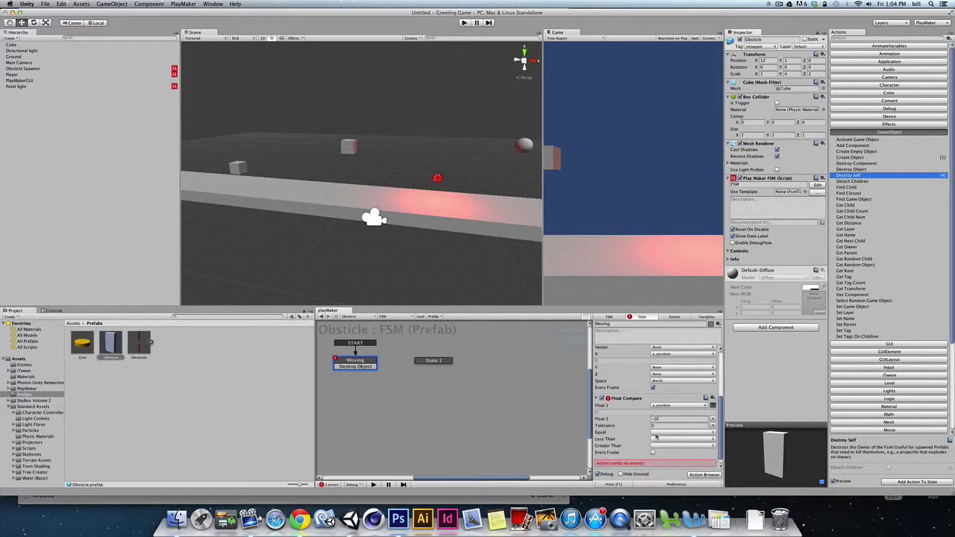
click(657, 433)
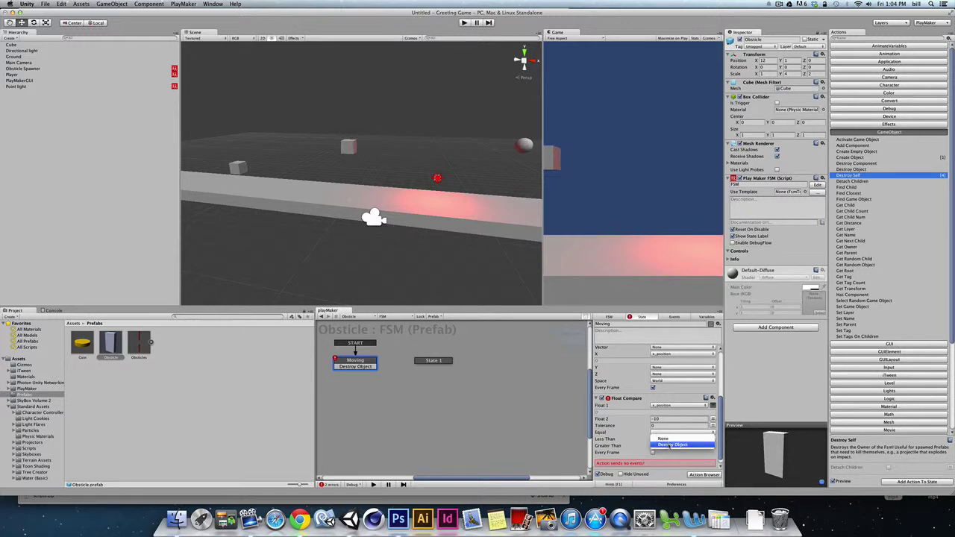
click(669, 445)
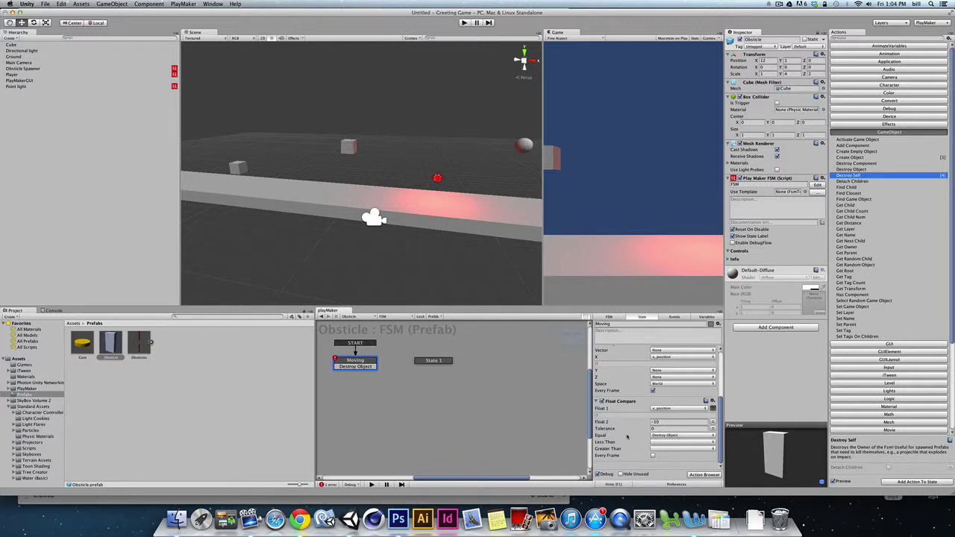
Clear the Equal event, fire Destroy Object on Less Than, and link it to State 1.
click(675, 440)
click(650, 436)
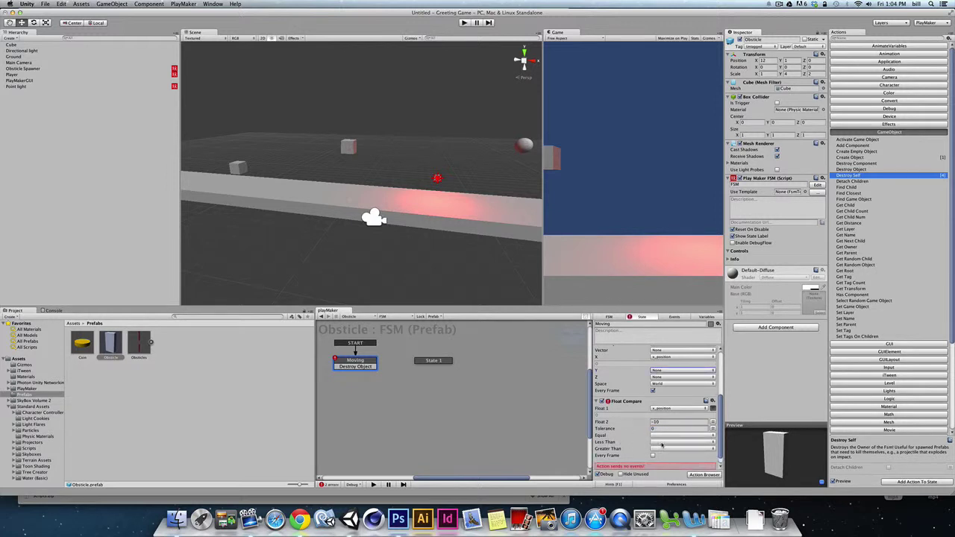
click(661, 445)
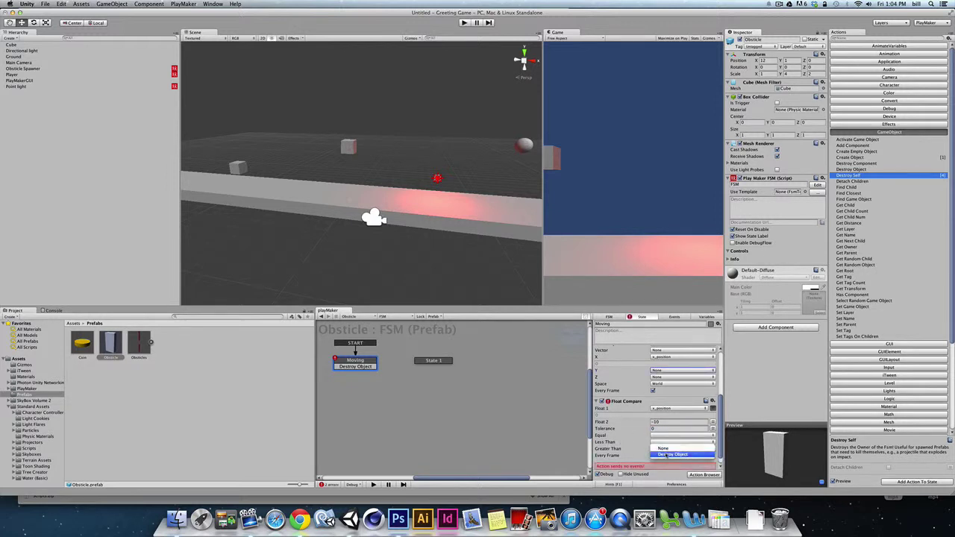
click(666, 454)
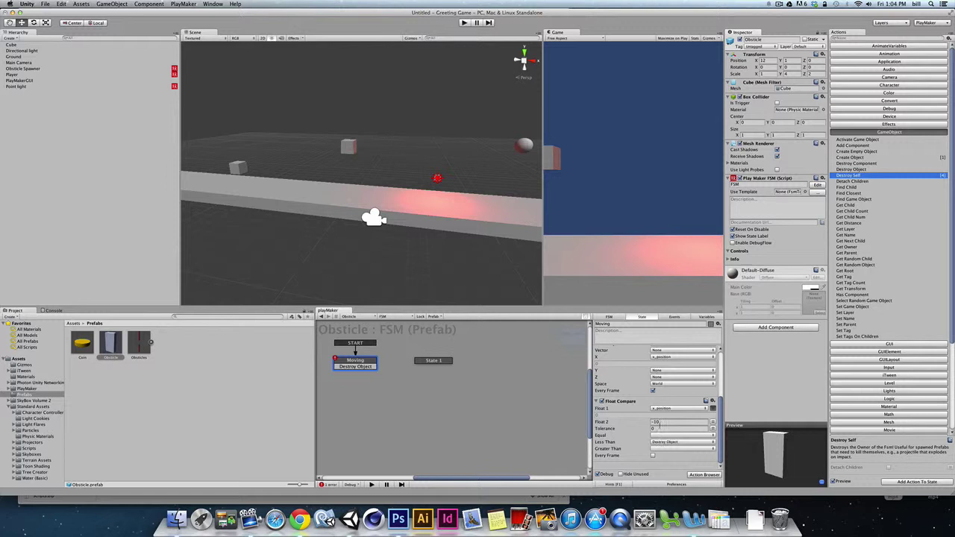
click(655, 422)
drag(366, 368, 428, 361)
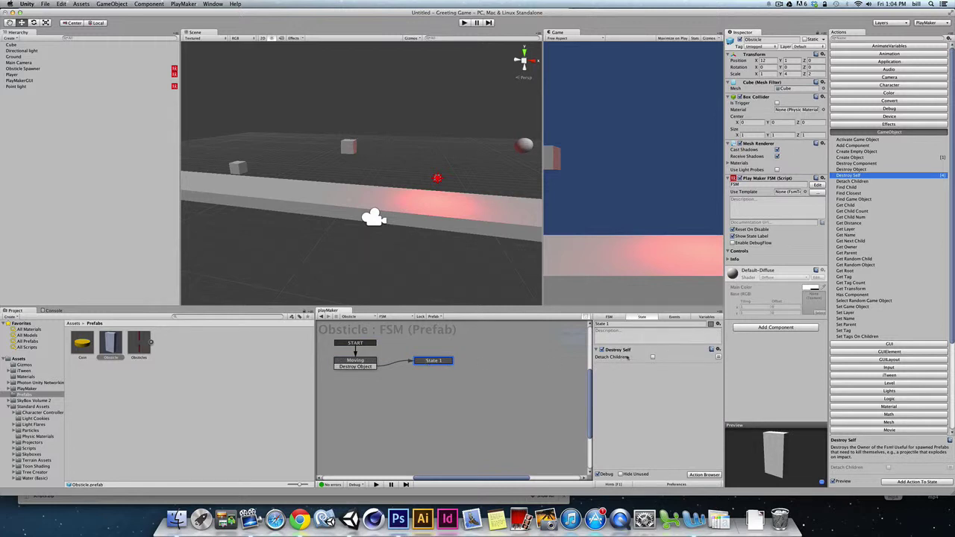
Rename State 1 to 'Destroy Me' and reselect the Moving state.
click(619, 324)
text(Destroy Me)
click(365, 363)
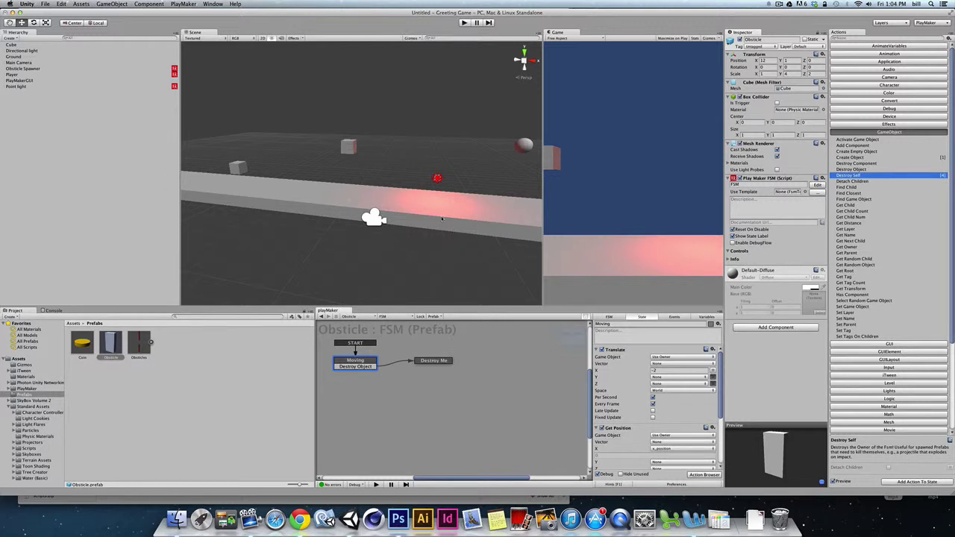
Confirm the -10 threshold in Float Compare and review the Destroy Me state's action.
scroll(665, 361, down, 5)
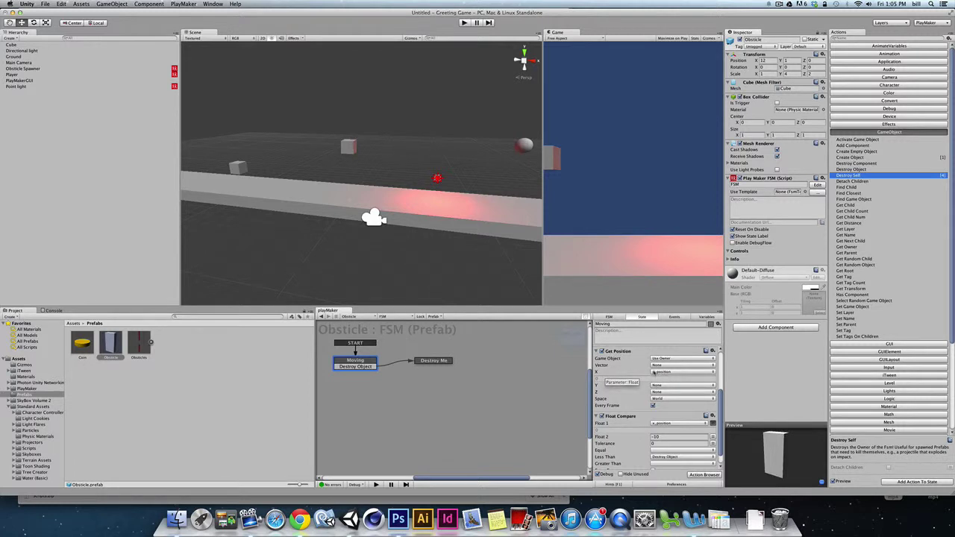
scroll(666, 375, down, 2)
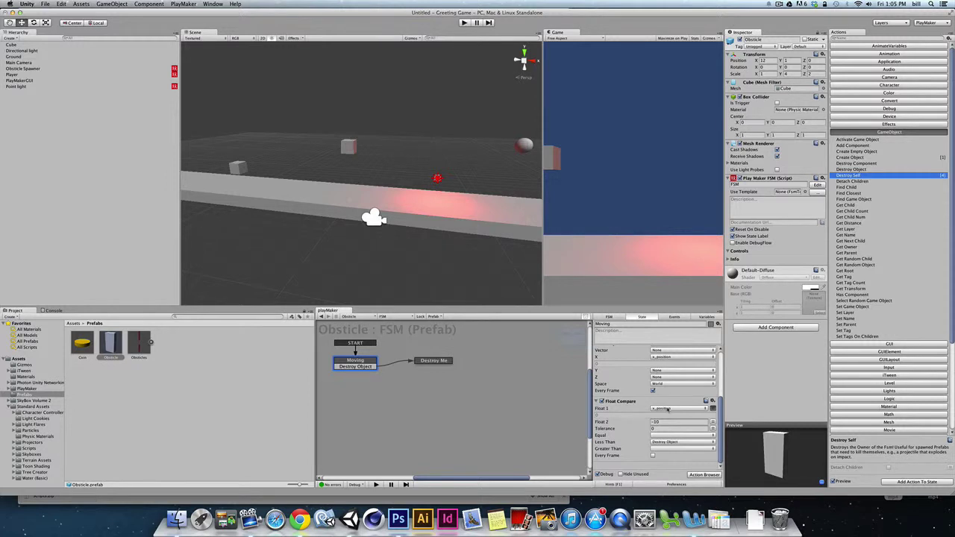
key(Return)
click(437, 361)
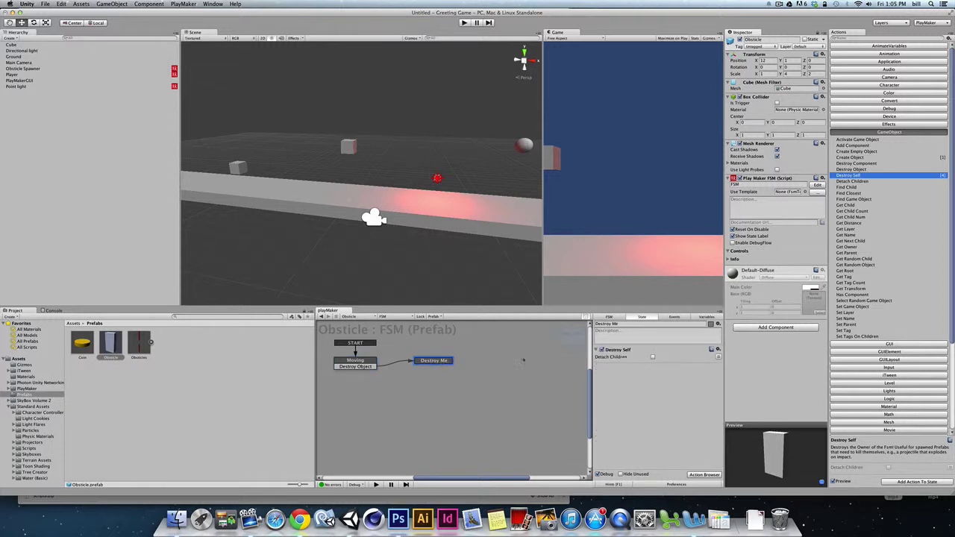
click(367, 361)
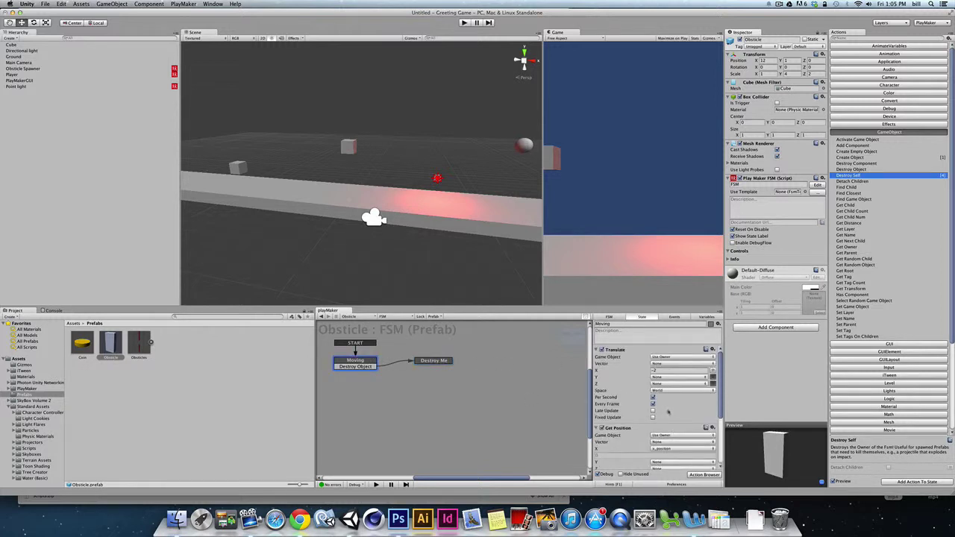
scroll(668, 446, down, 5)
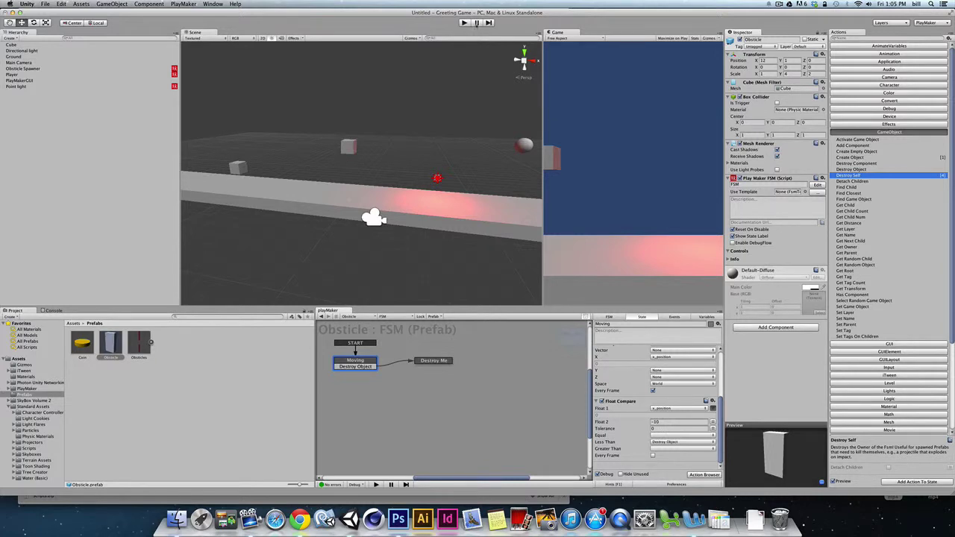
key(super+p)
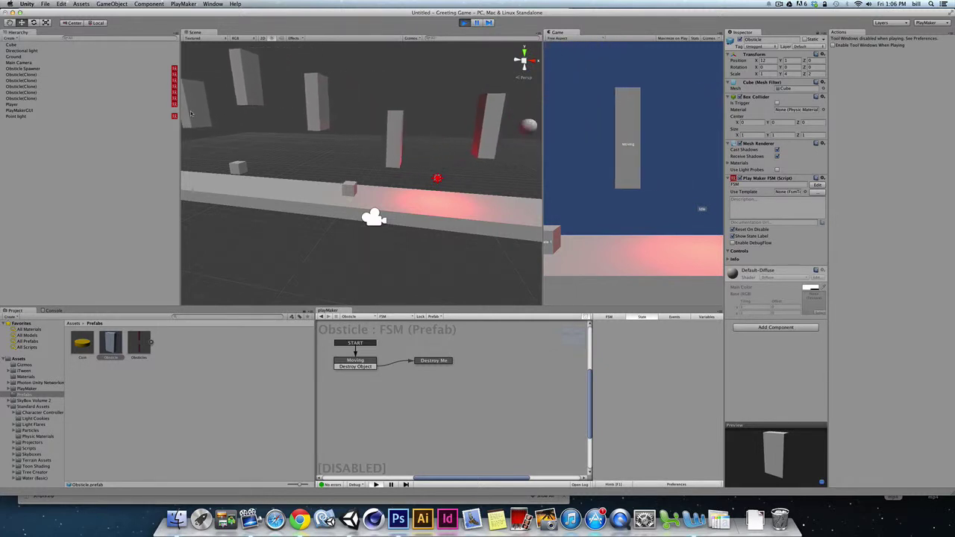
key(super+p)
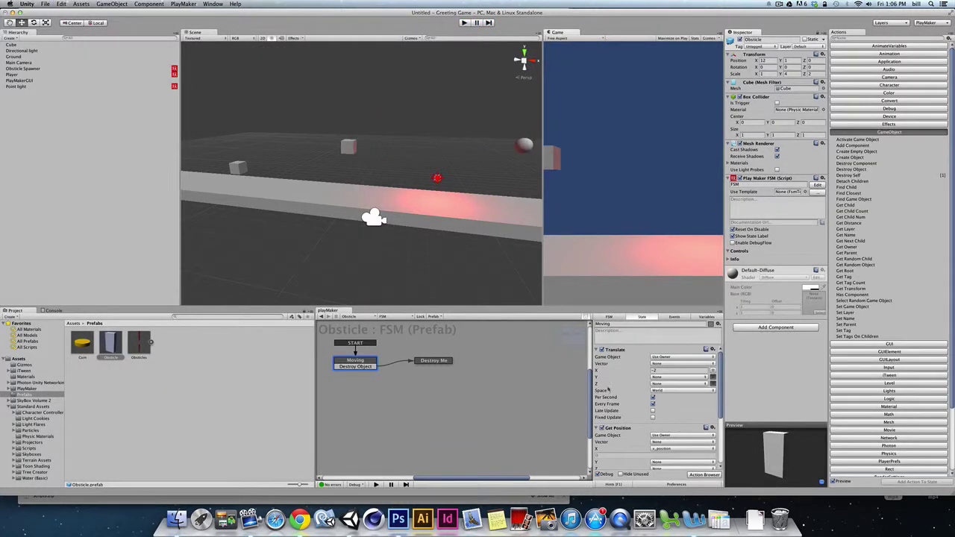
Enable Every Frame on Float Compare, enter Play mode, and select a moving Obsticle clone.
scroll(608, 389, down, 5)
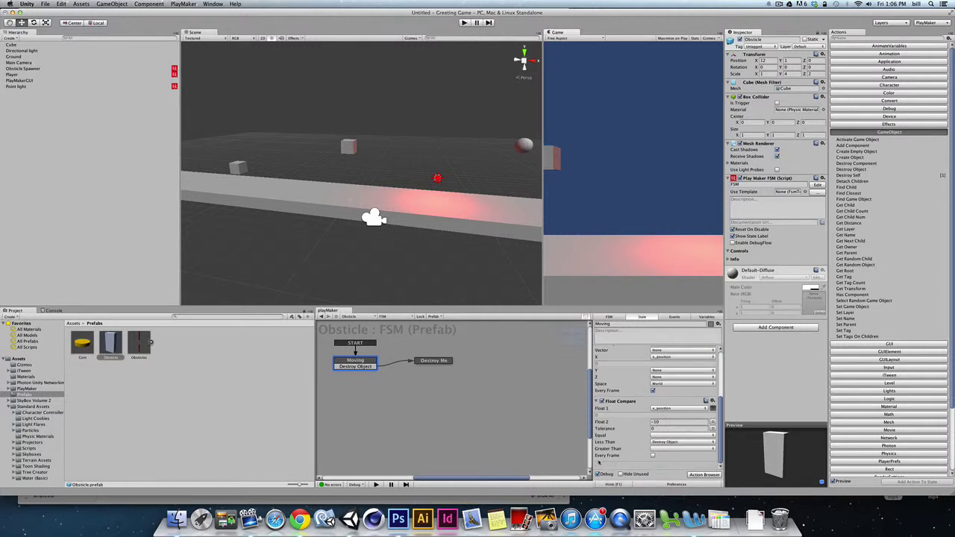
click(652, 455)
click(462, 23)
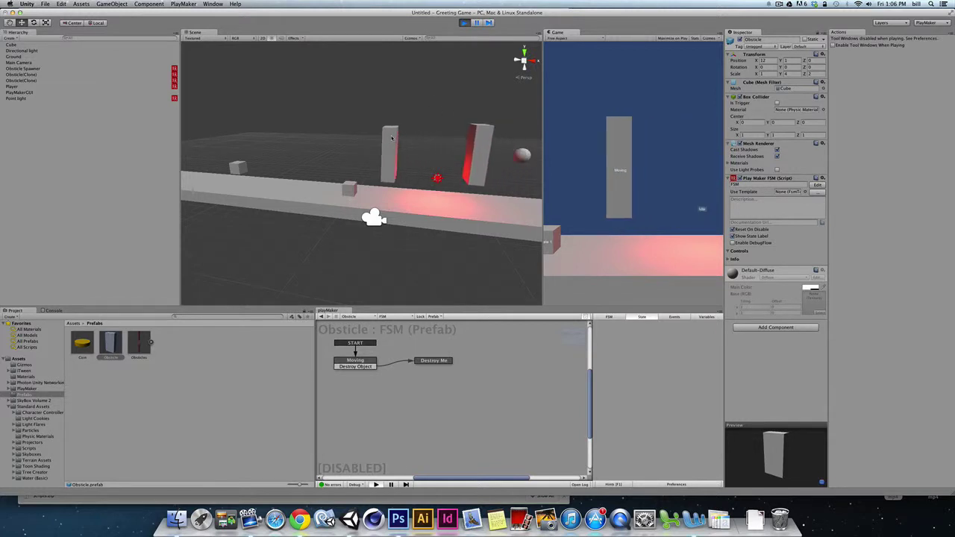
click(362, 149)
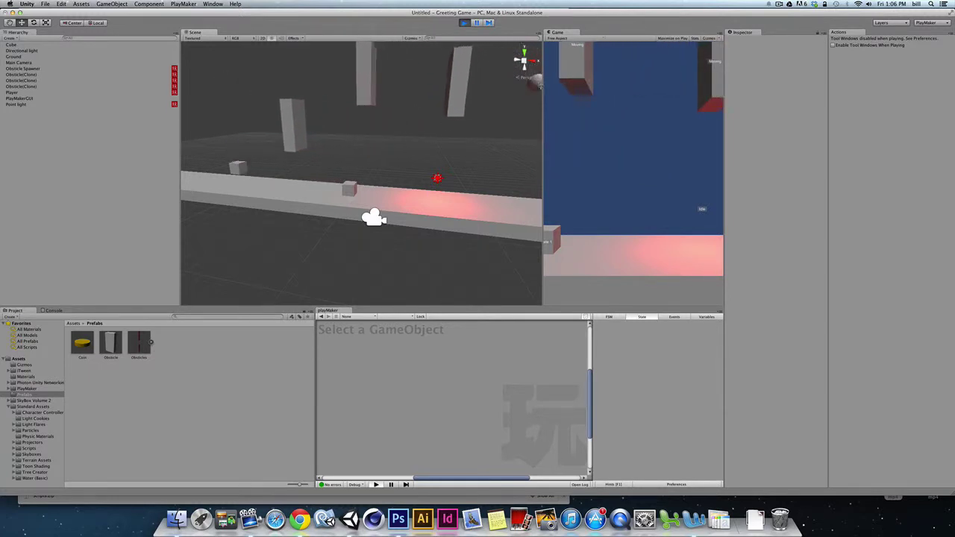
Select Obsticle Spawner in the Hierarchy to view its running FSM.
click(23, 68)
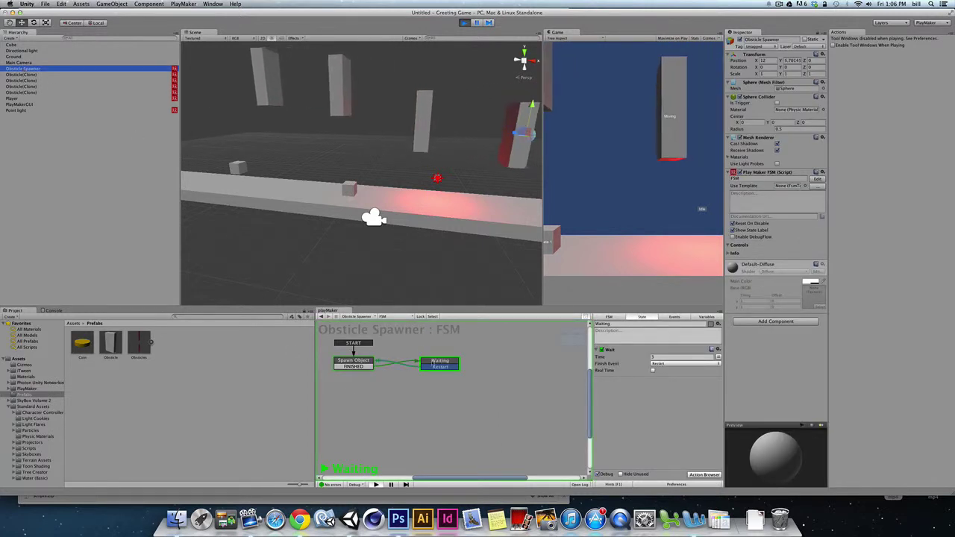